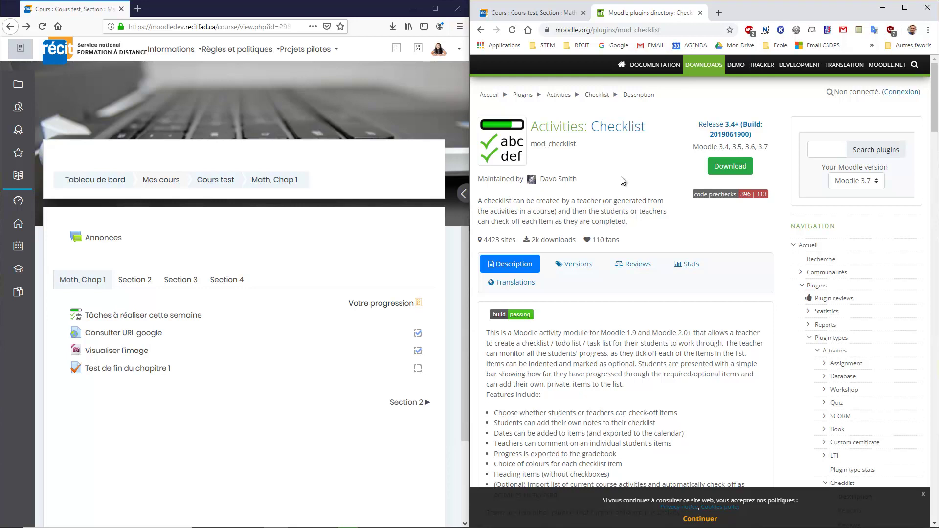
# In the teacher's course page, open the "Tâches du chapitre 1 à réaliser" checklist and view the students' progress.
pyautogui.click(543, 14)
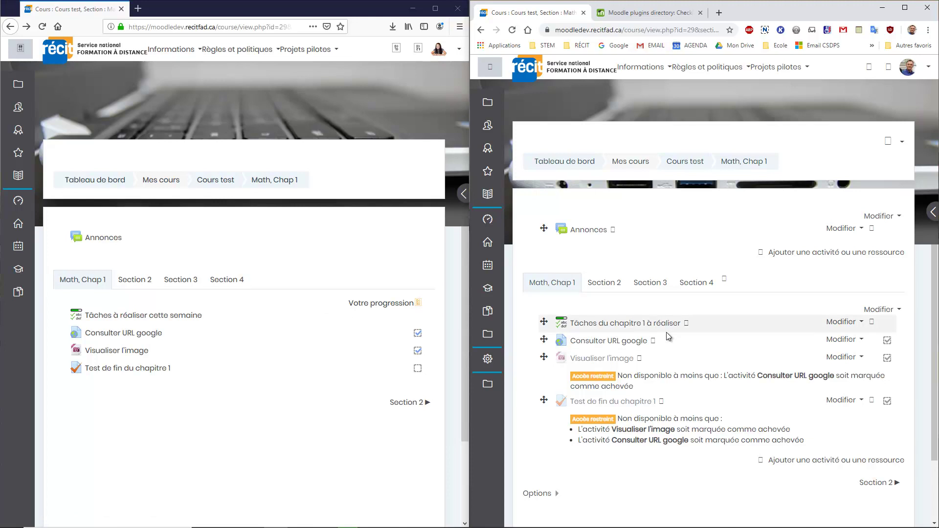
pyautogui.scroll(-2, 792, 332)
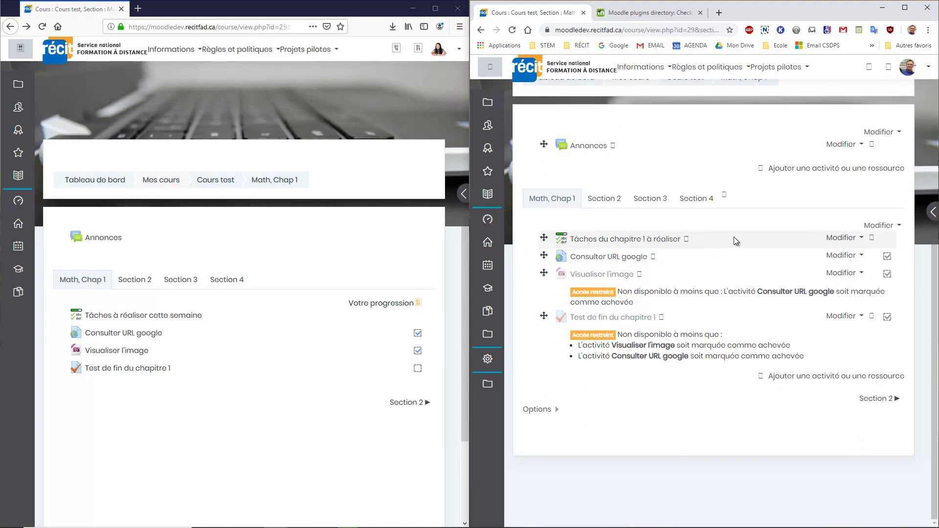
pyautogui.scroll(1, 724, 238)
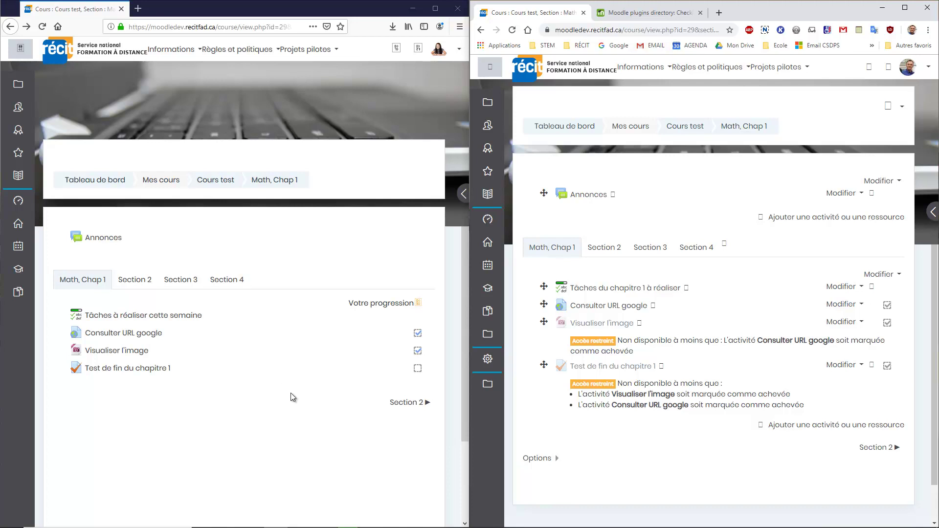
pyautogui.click(609, 289)
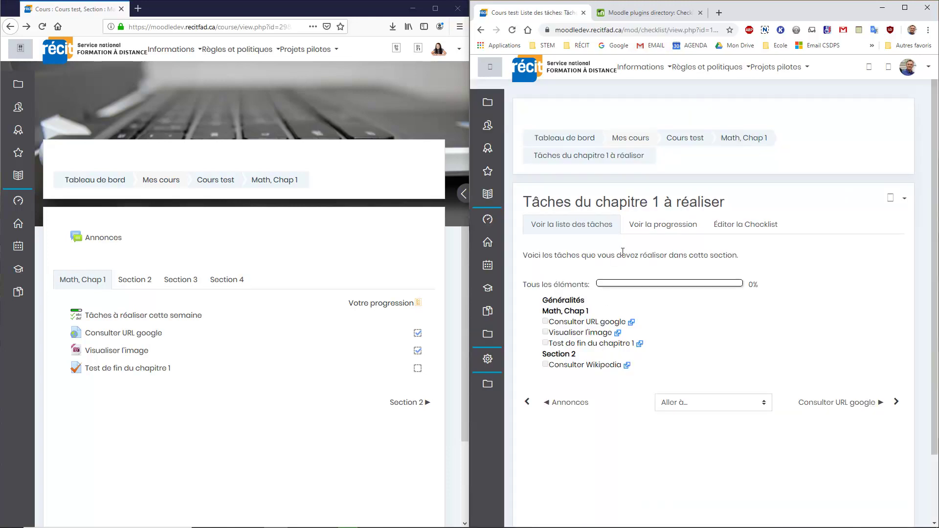
pyautogui.click(651, 228)
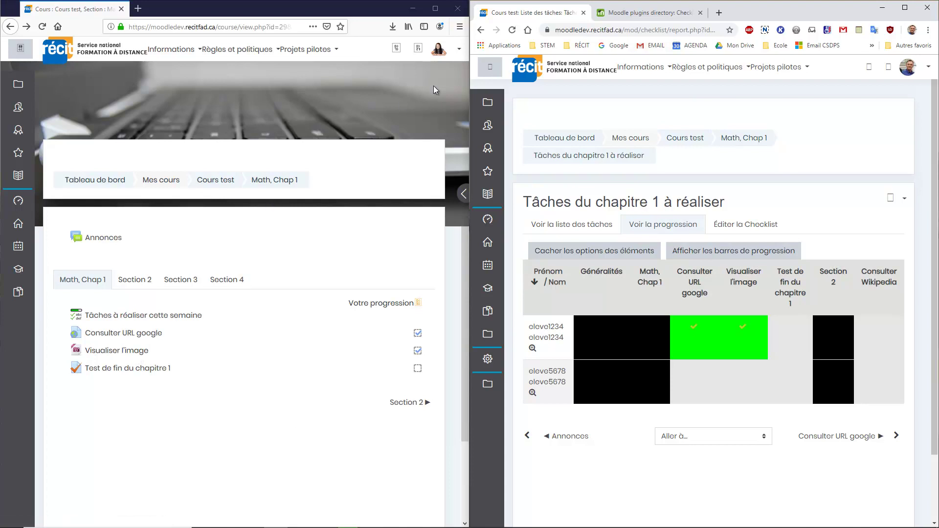
# In the student's browser session, check the logged-in account and open the Math, Chap 1 checklist to examine its tasks.
pyautogui.click(454, 49)
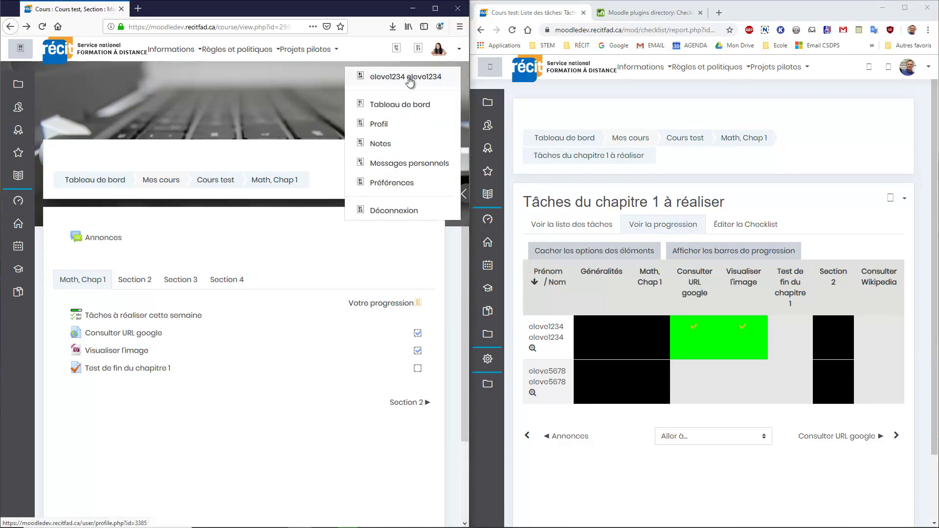
pyautogui.click(328, 428)
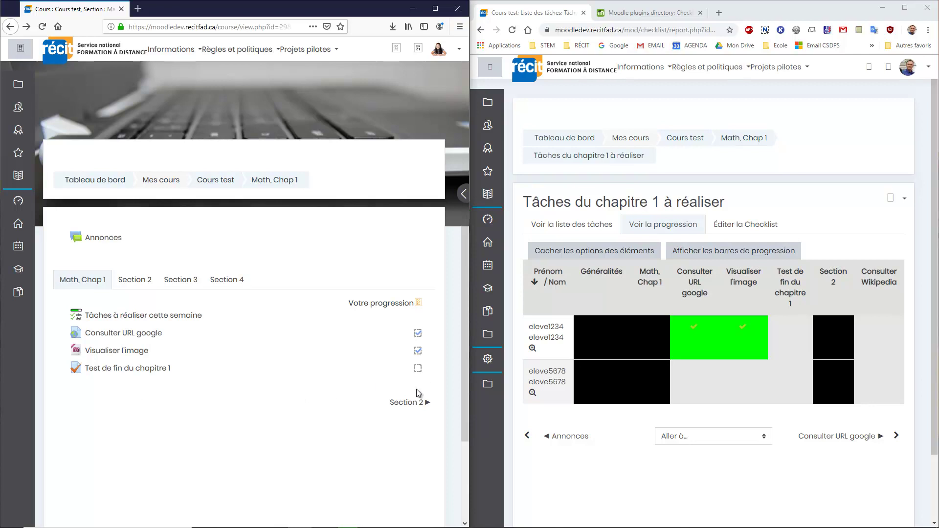
pyautogui.click(114, 321)
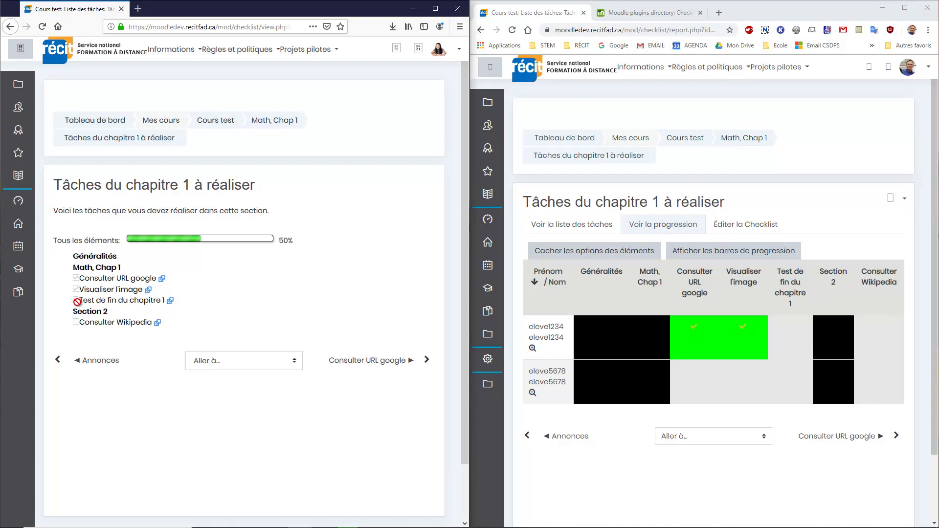
pyautogui.doubleClick(77, 300)
# Return to the course page in the teacher's session and examine the activities in Section 2.
pyautogui.click(811, 211)
pyautogui.click(695, 142)
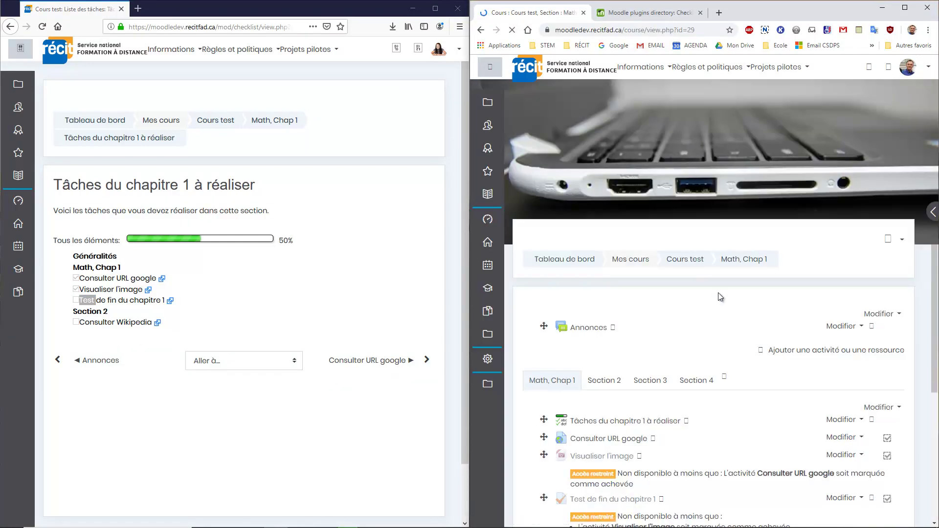
pyautogui.scroll(-2, 703, 272)
pyautogui.click(604, 284)
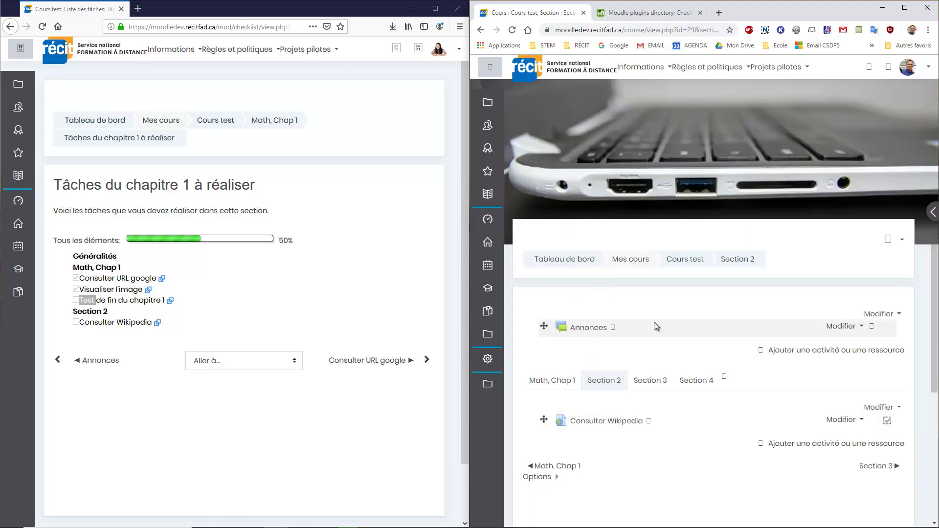
pyautogui.scroll(-1, 654, 322)
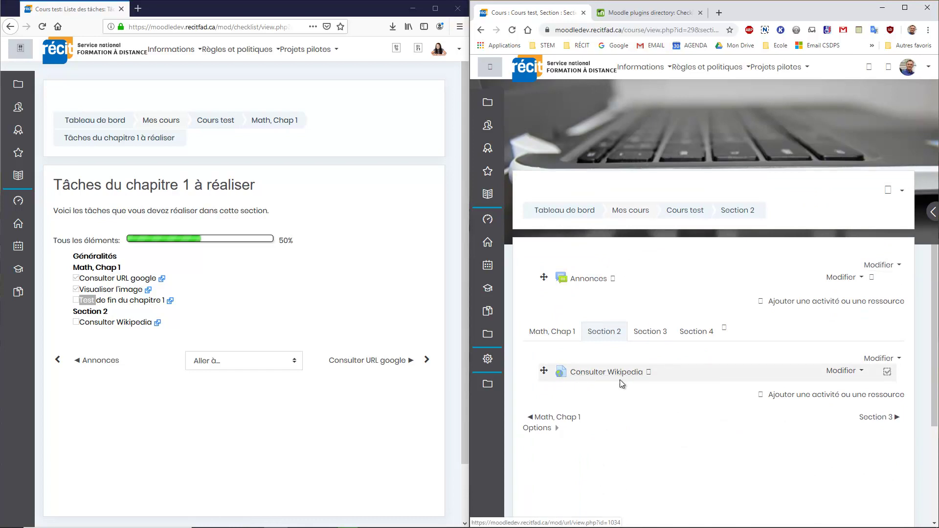
pyautogui.scroll(-1, 687, 369)
pyautogui.scroll(-1, 690, 370)
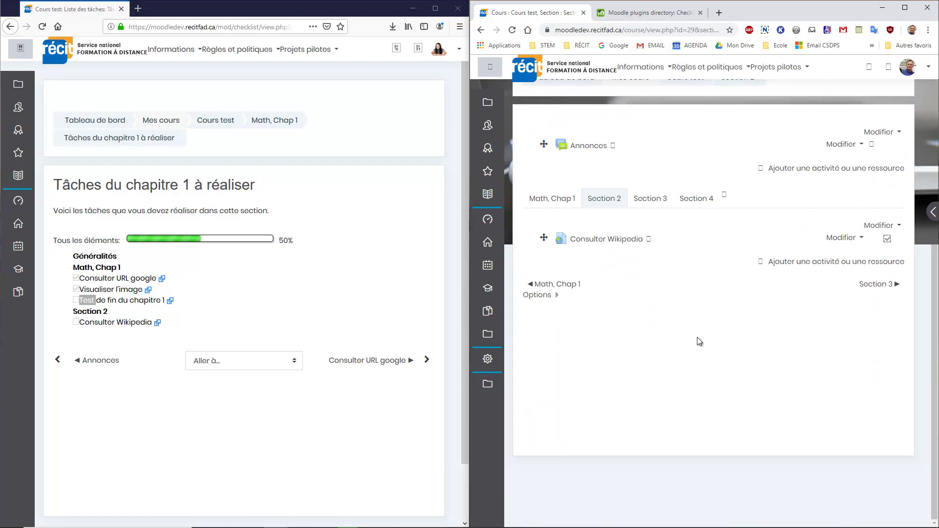
# Set the "Tâches du chapitre 1 à réaliser" checklist to show course items from "Section courante" and save back to the course.
pyautogui.click(550, 197)
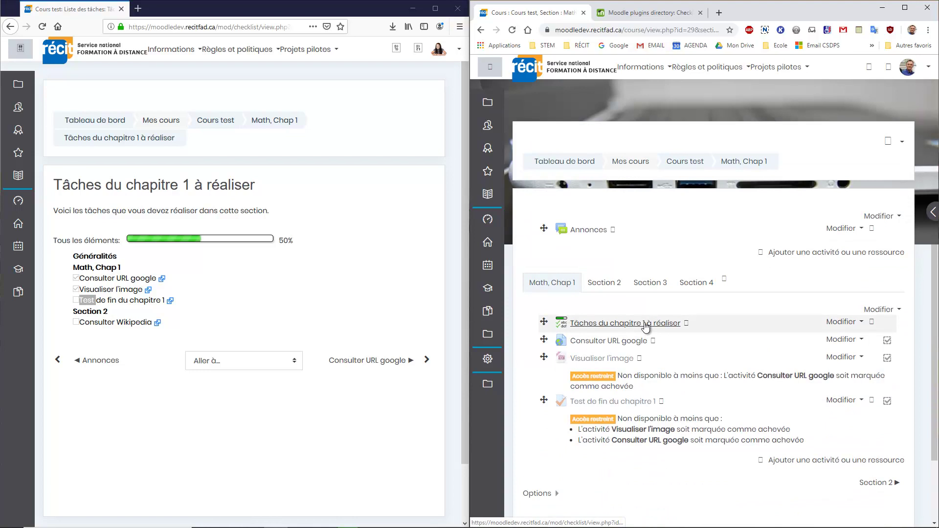
pyautogui.click(861, 322)
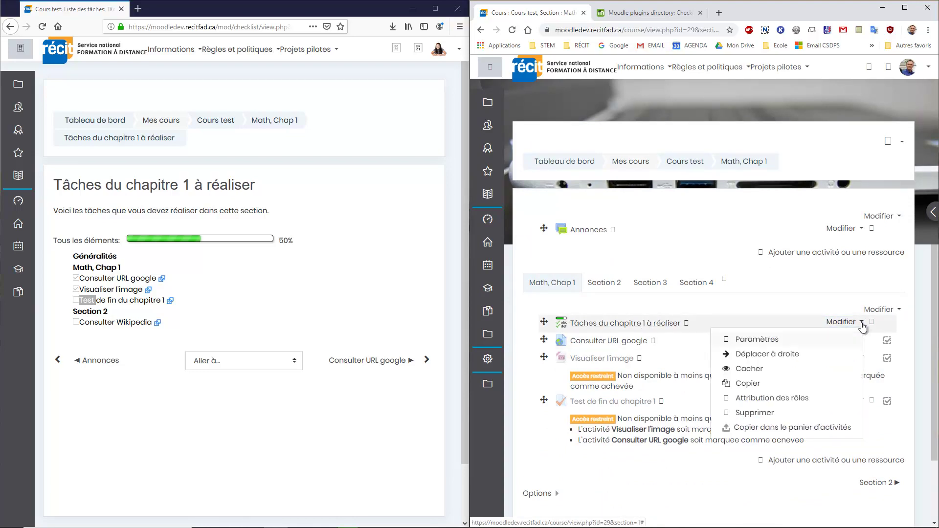
pyautogui.click(769, 340)
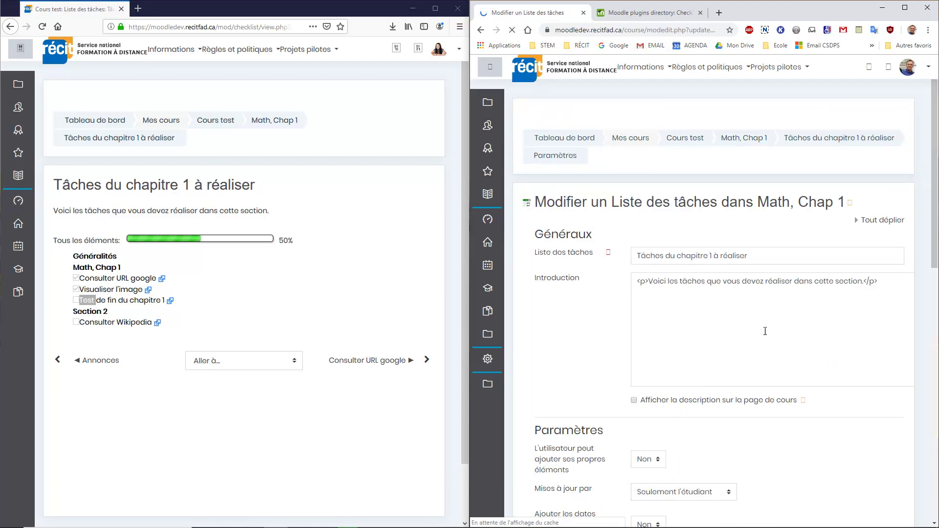
pyautogui.scroll(-3, 618, 355)
pyautogui.scroll(-1, 617, 355)
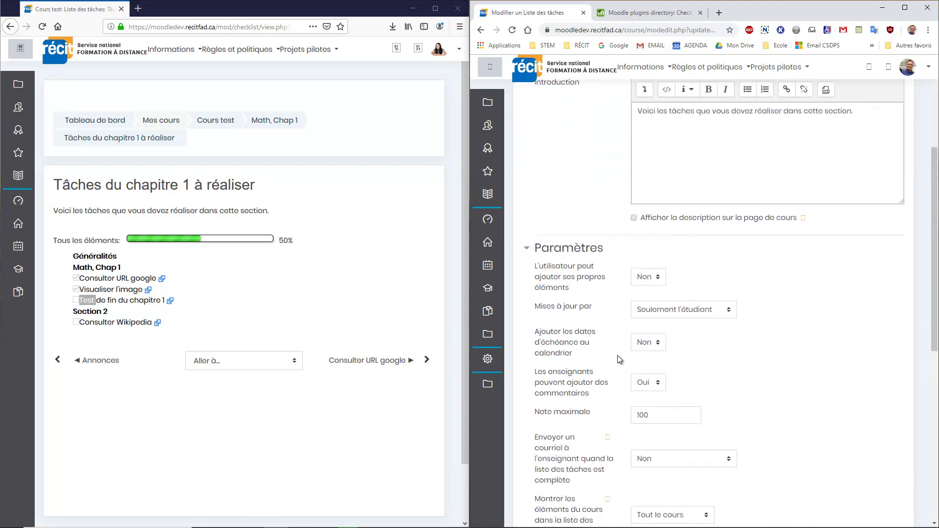
pyautogui.scroll(-1, 617, 355)
pyautogui.scroll(-3, 624, 230)
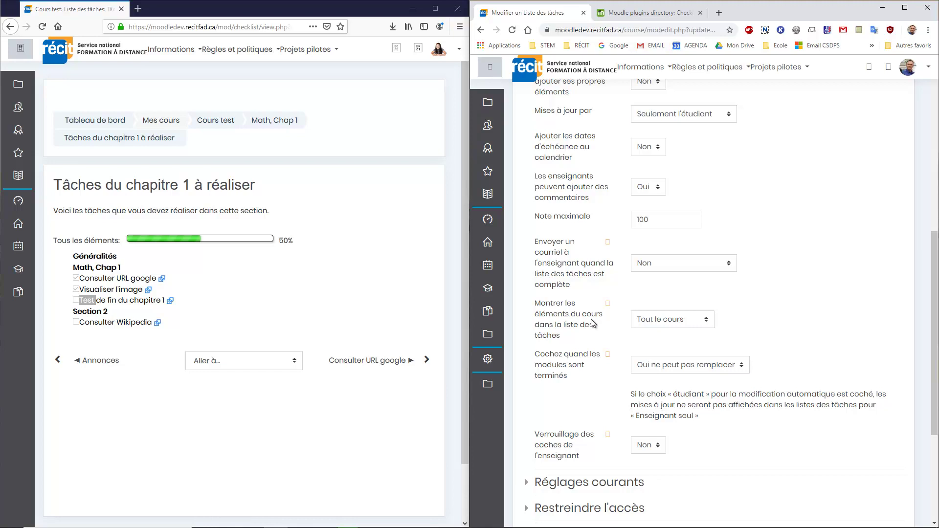
pyautogui.click(678, 324)
pyautogui.click(673, 347)
pyautogui.scroll(-3, 798, 336)
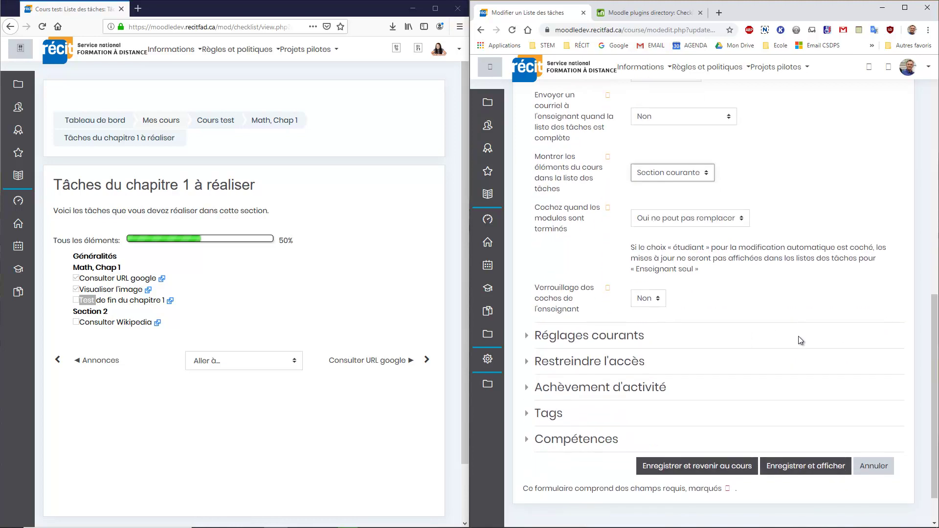
pyautogui.click(700, 466)
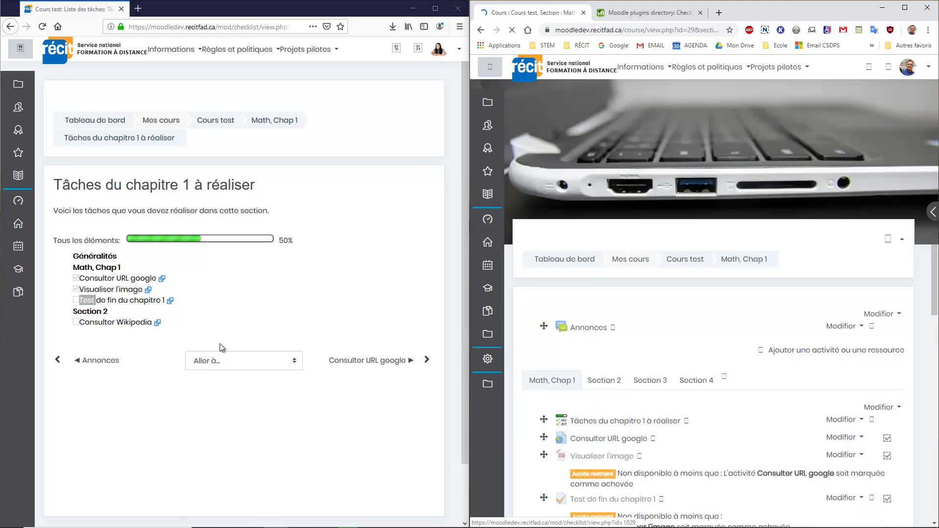
# Reload the checklist in the student's session and open the "Test de fin du chapitre 1" page.
pyautogui.click(219, 344)
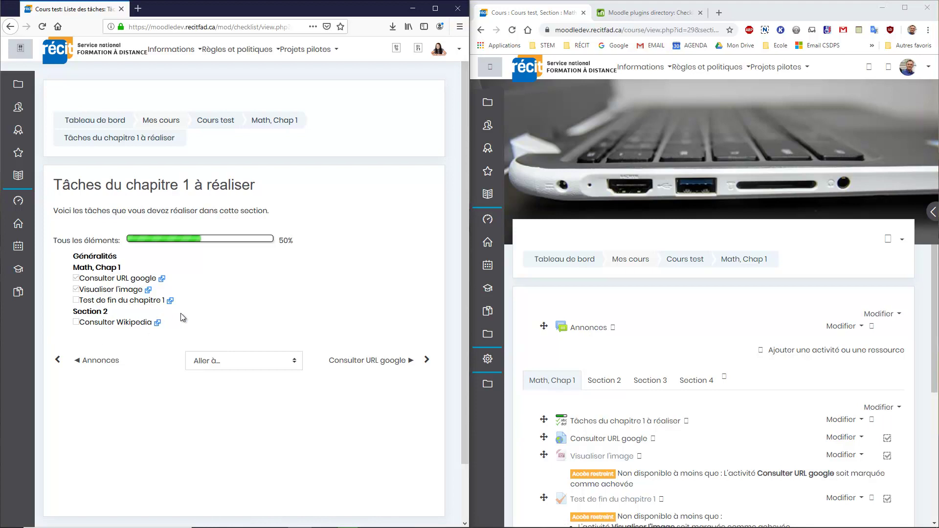
pyautogui.click(42, 28)
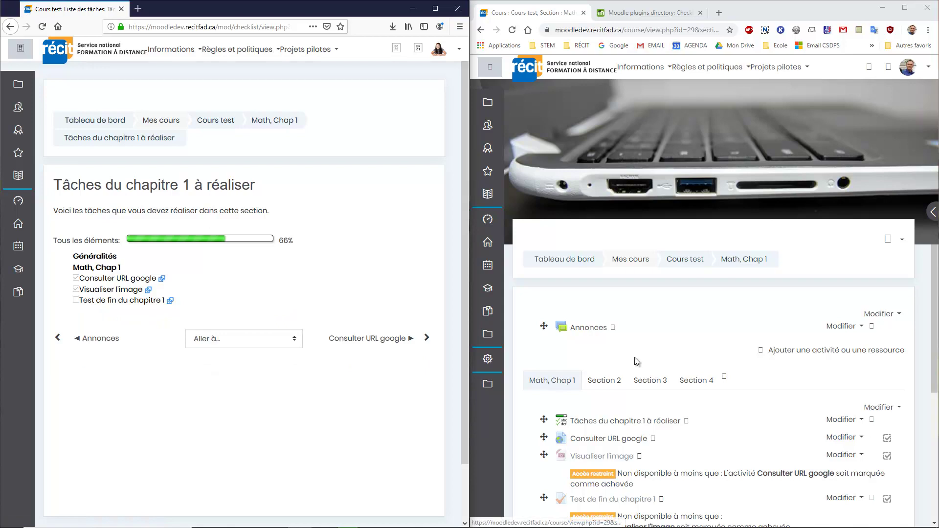
pyautogui.scroll(-2, 655, 347)
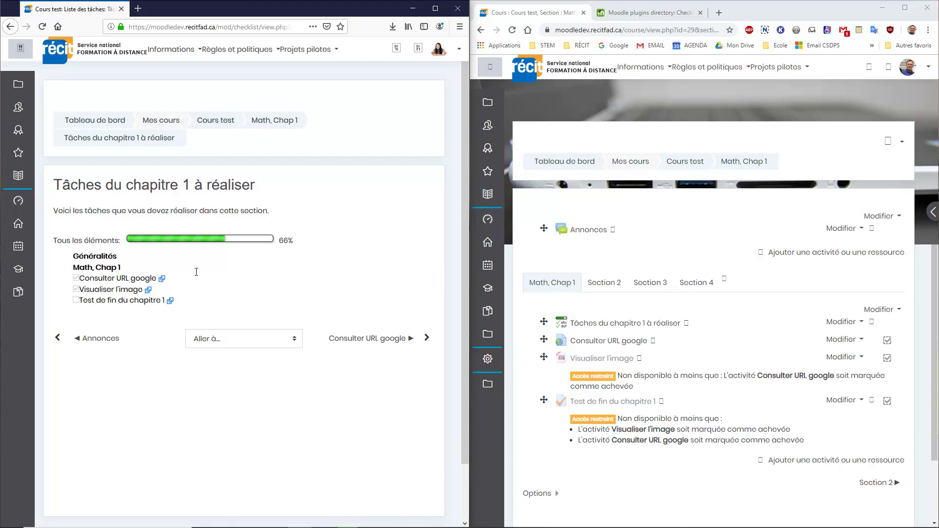
pyautogui.click(9, 27)
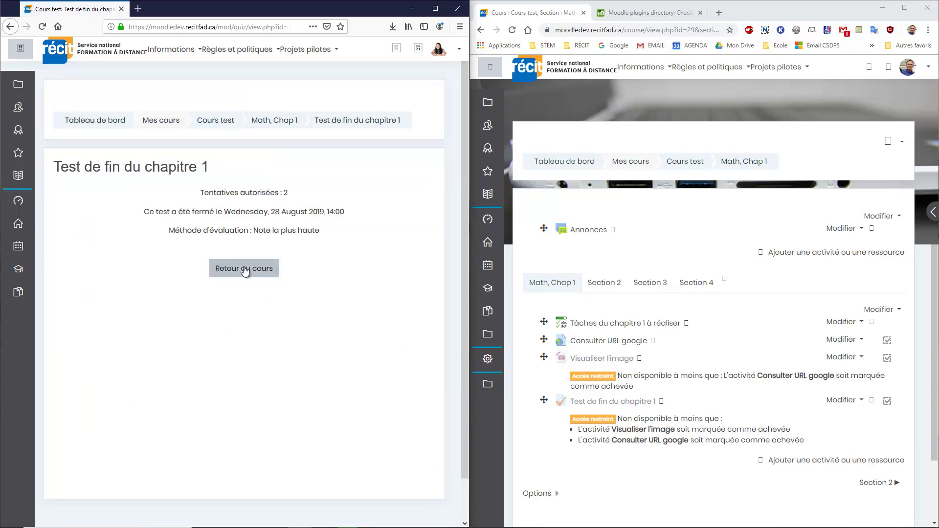
pyautogui.click(244, 272)
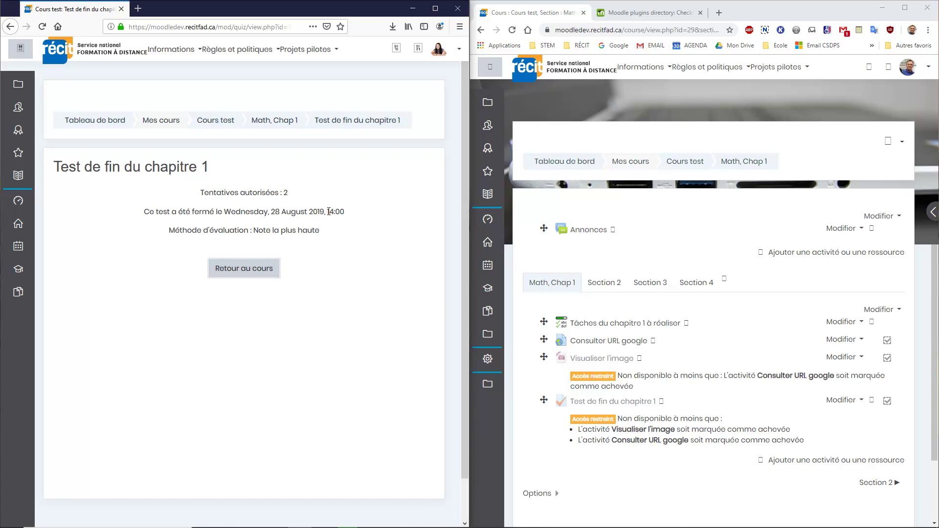
# In the teacher's settings for "Test de fin du chapitre 1", set the day of the test's closing date to 6.
pyautogui.moveTo(697, 524)
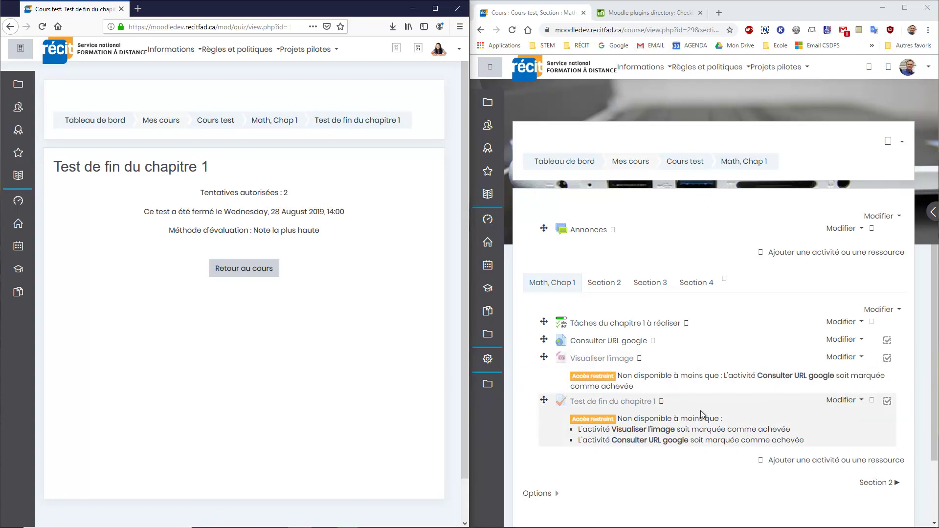
pyautogui.click(862, 408)
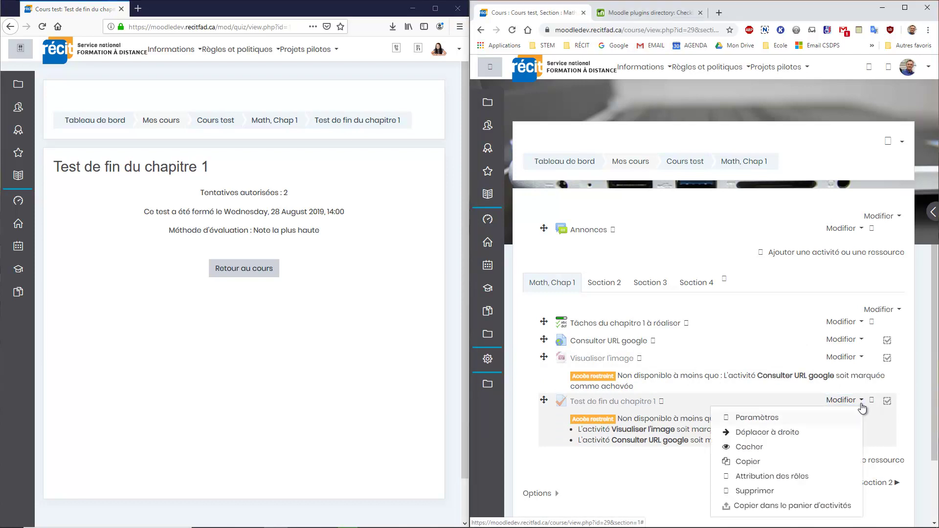
pyautogui.click(757, 419)
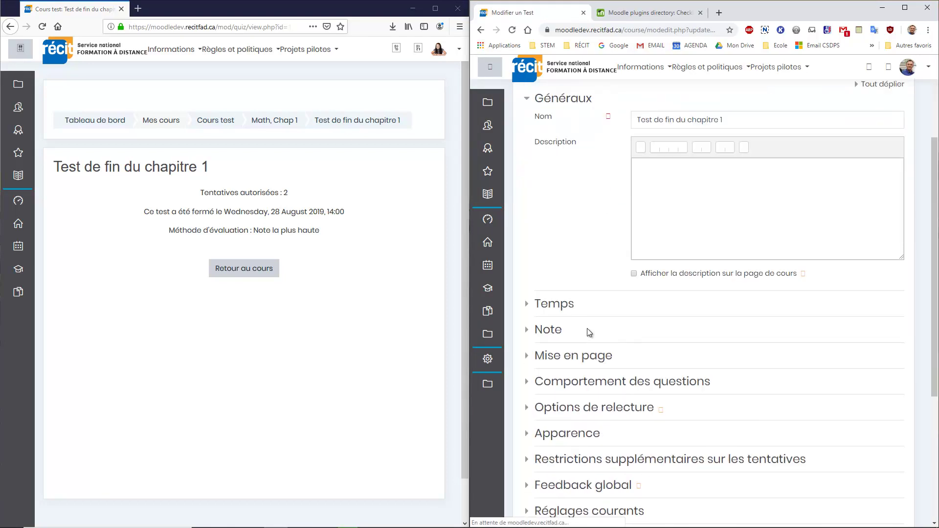
pyautogui.click(530, 311)
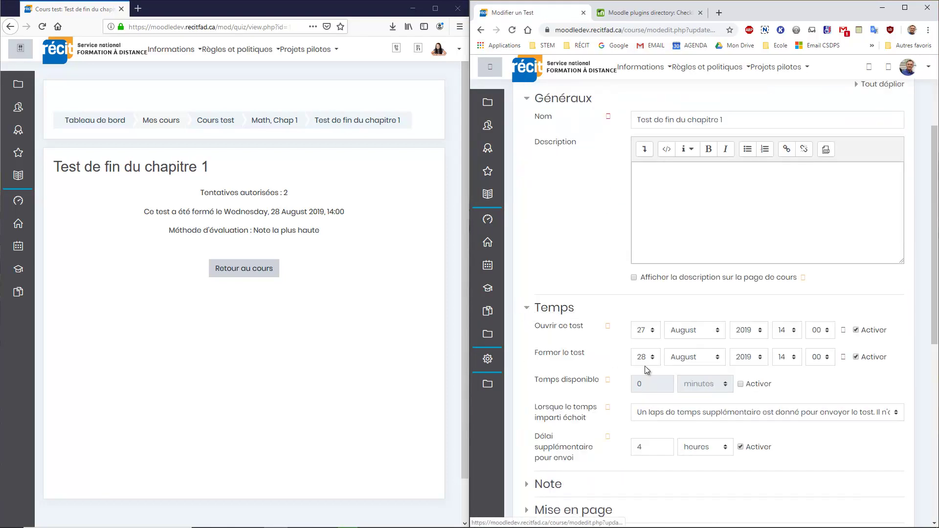
pyautogui.click(699, 362)
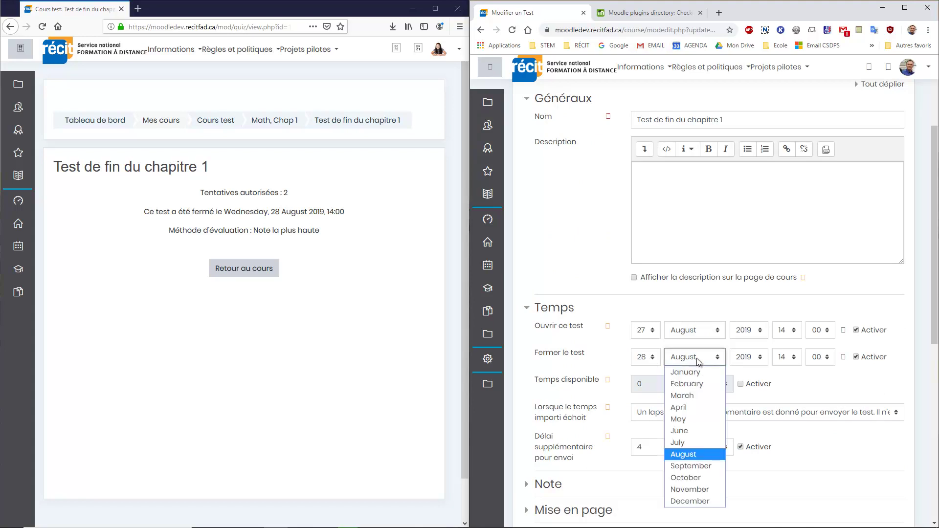
pyautogui.click(649, 360)
pyautogui.scroll(3, 653, 234)
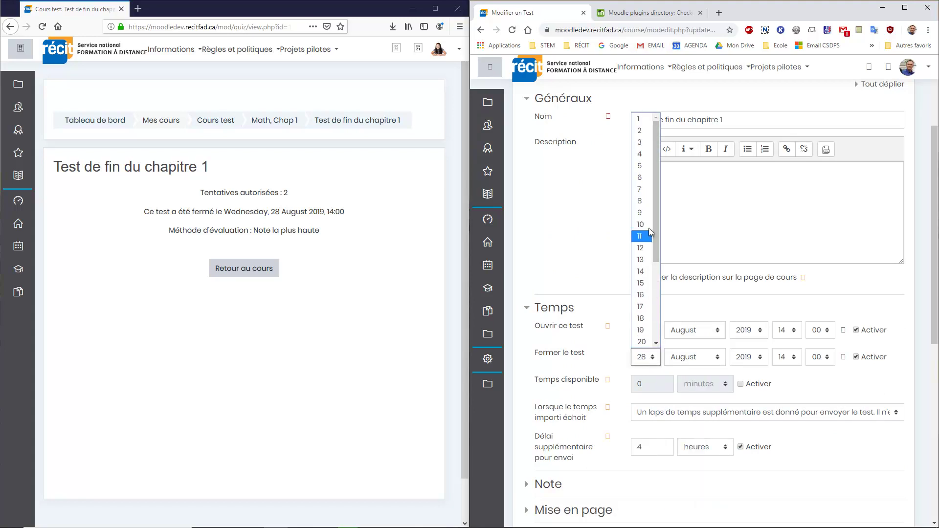
pyautogui.click(640, 179)
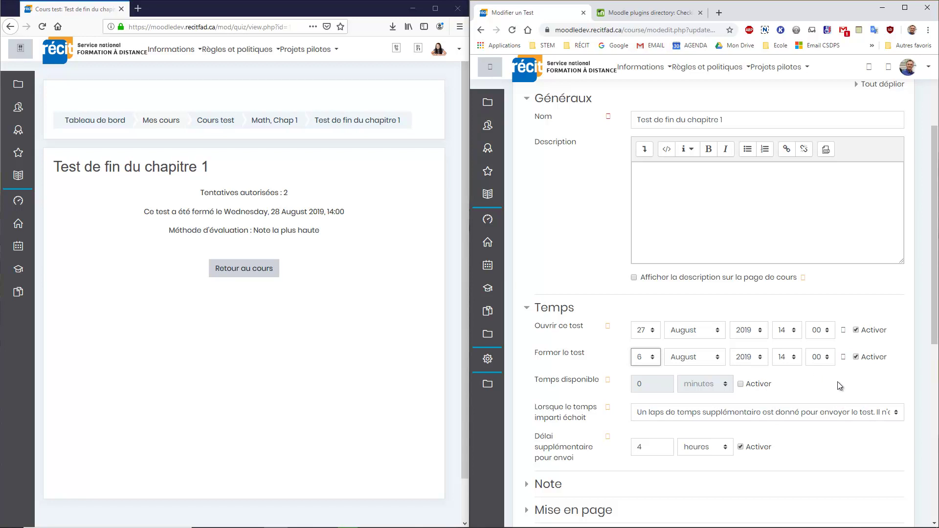
# Expand the test's "Achèvement d'activité" settings and review its completion conditions.
pyautogui.scroll(-5, 827, 392)
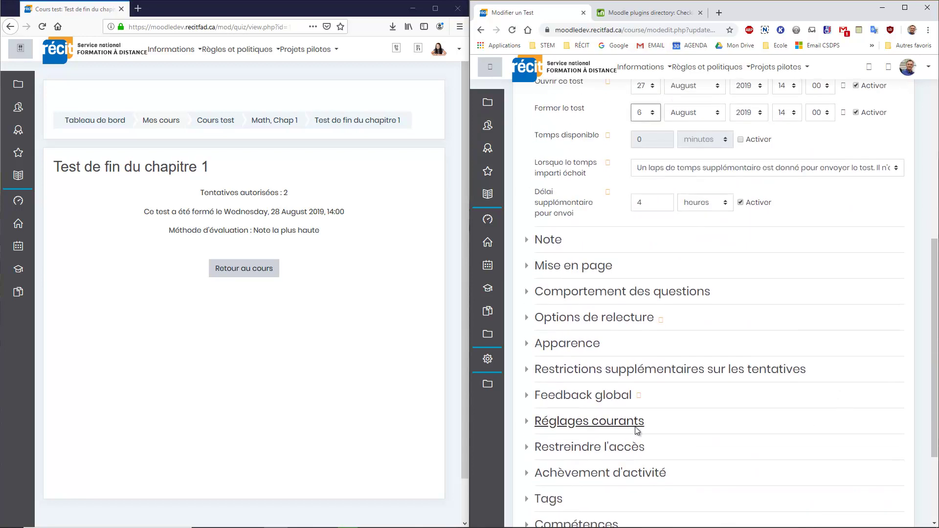
pyautogui.scroll(-3, 694, 444)
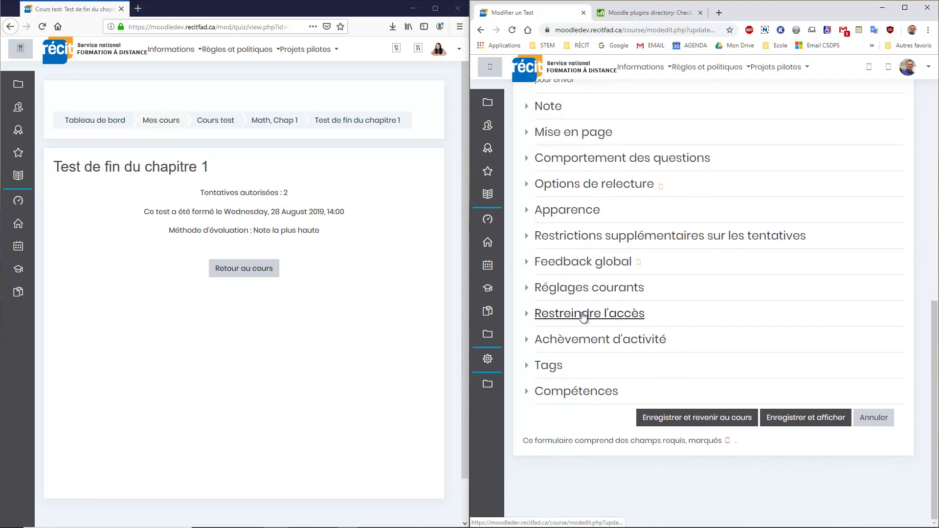
pyautogui.click(600, 342)
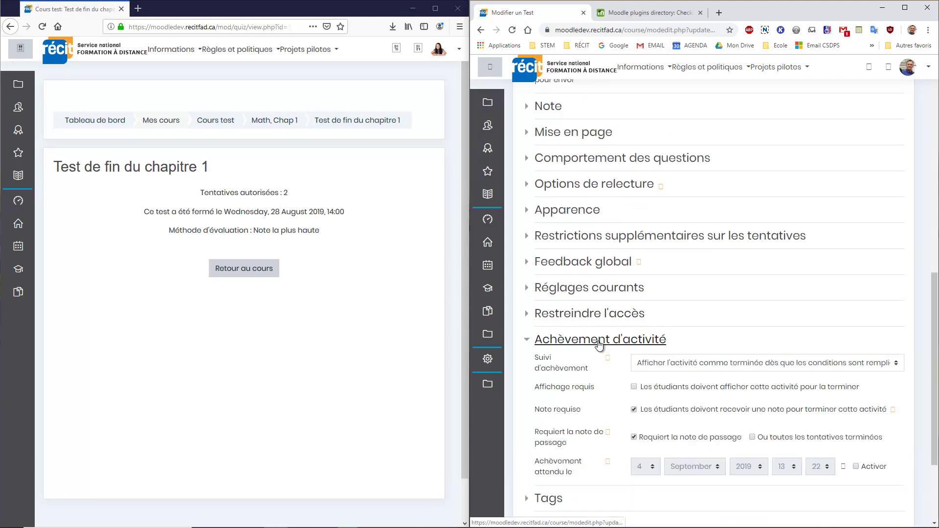
pyautogui.scroll(-2, 600, 341)
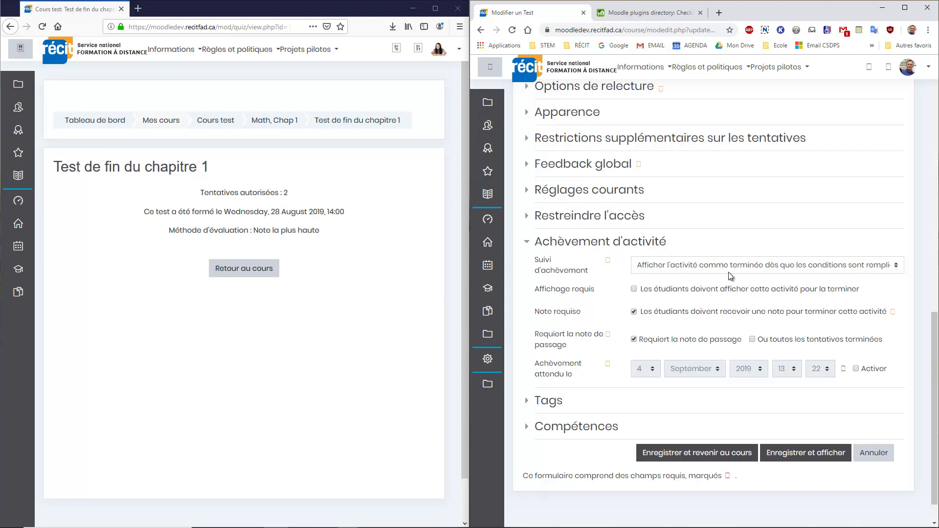
# Review the test's "Suivi d'achèvement" options and the conditions under "Restreindre l'accès".
pyautogui.scroll(-1, 742, 273)
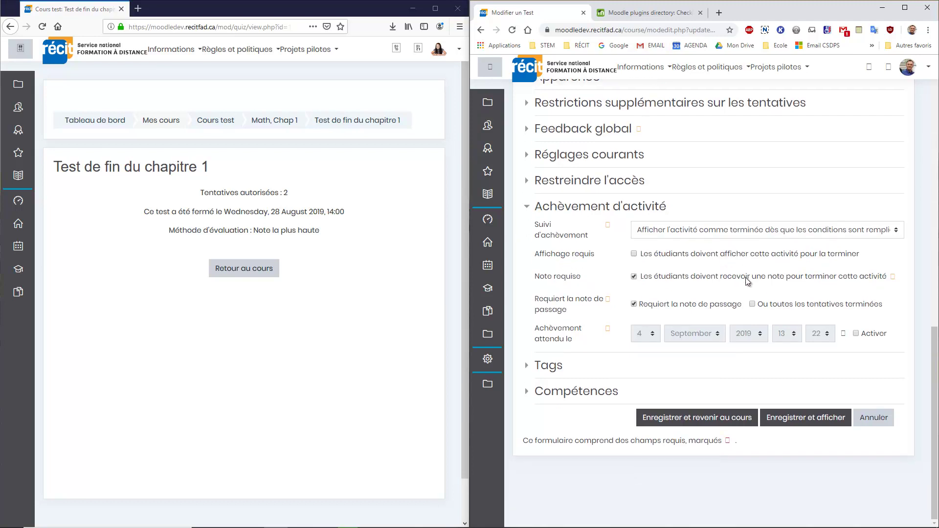
pyautogui.click(719, 234)
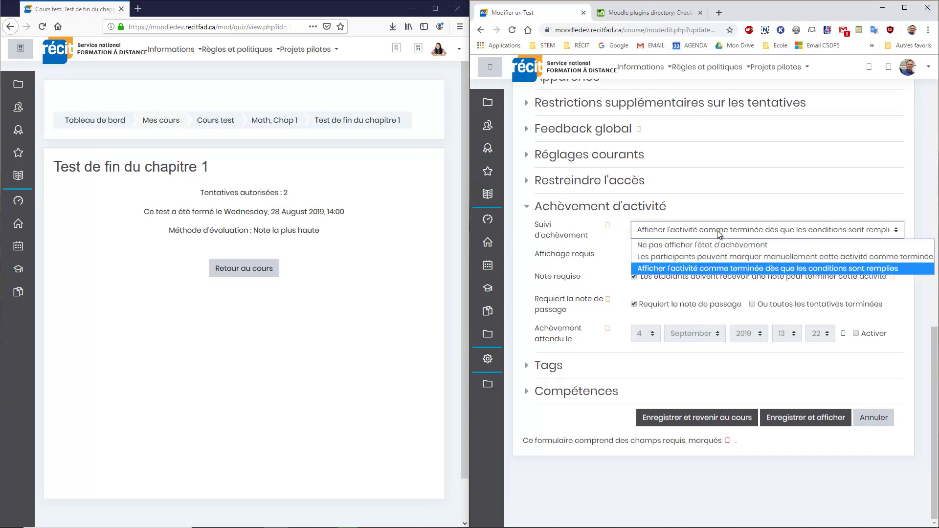
pyautogui.click(719, 233)
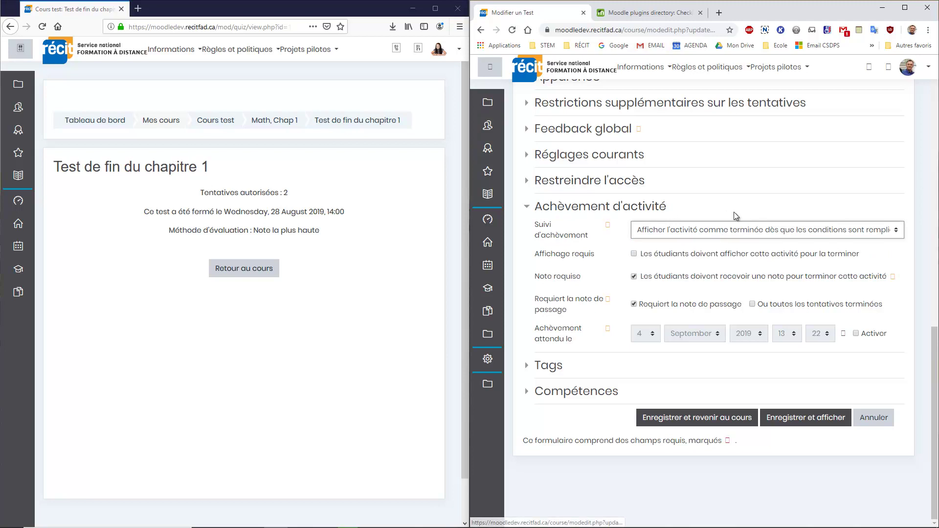
pyautogui.scroll(1, 727, 308)
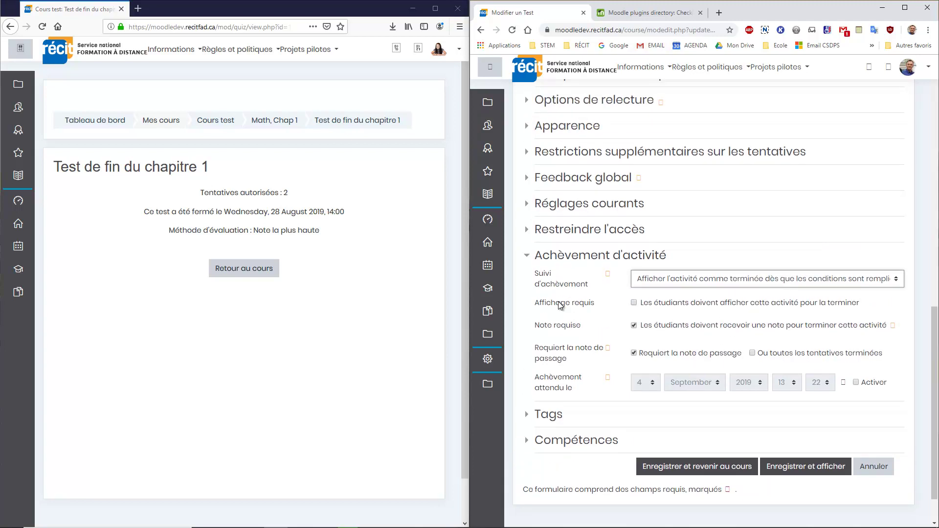
pyautogui.click(529, 235)
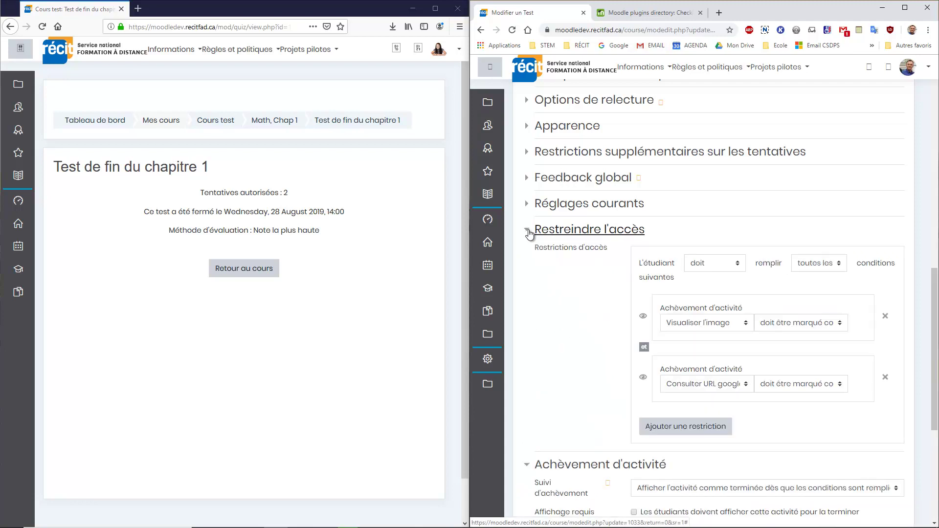
pyautogui.scroll(-1, 595, 357)
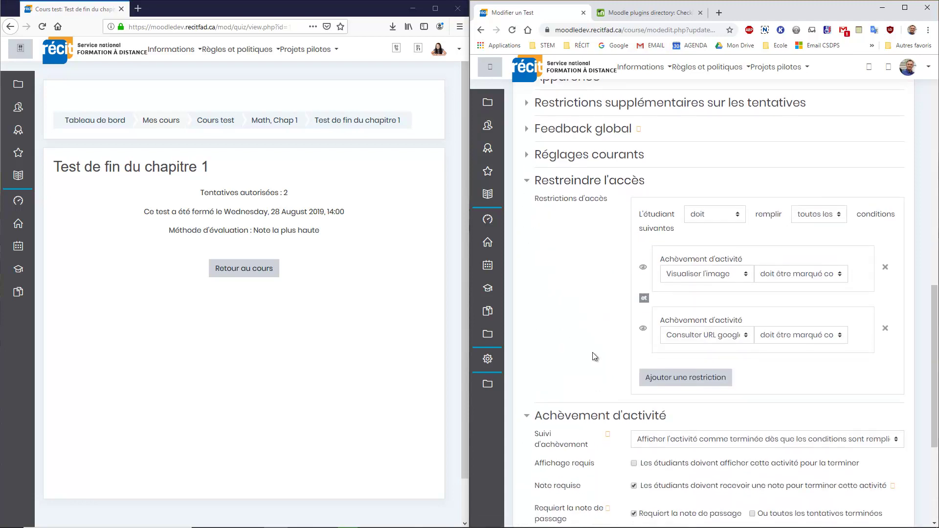
# Return the student's session to "Math, Chap 1", check the test's dates in the teacher's settings, and try to save them.
pyautogui.click(250, 120)
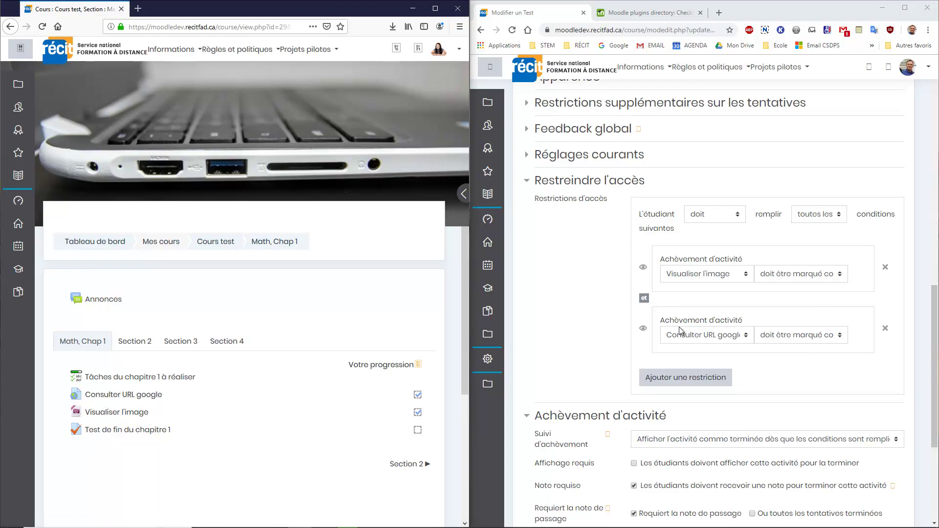
pyautogui.scroll(8, 573, 306)
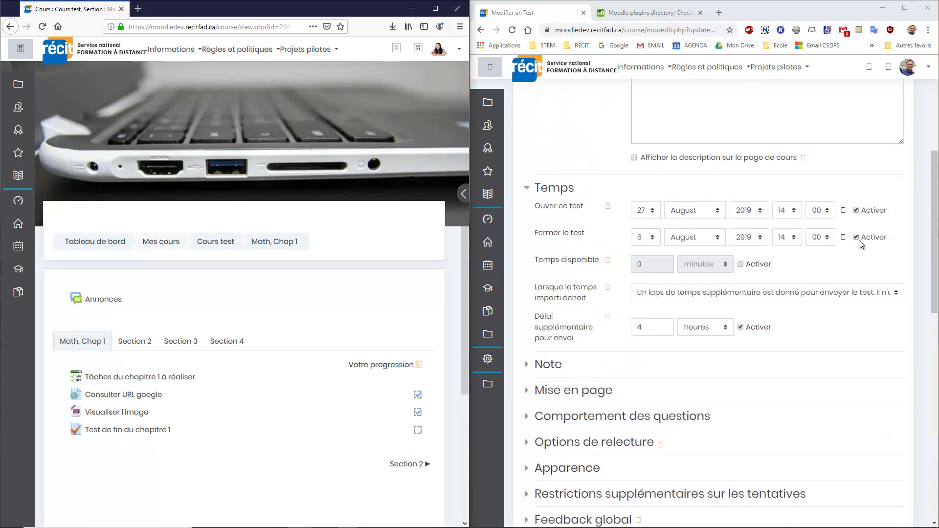
pyautogui.scroll(-10, 744, 323)
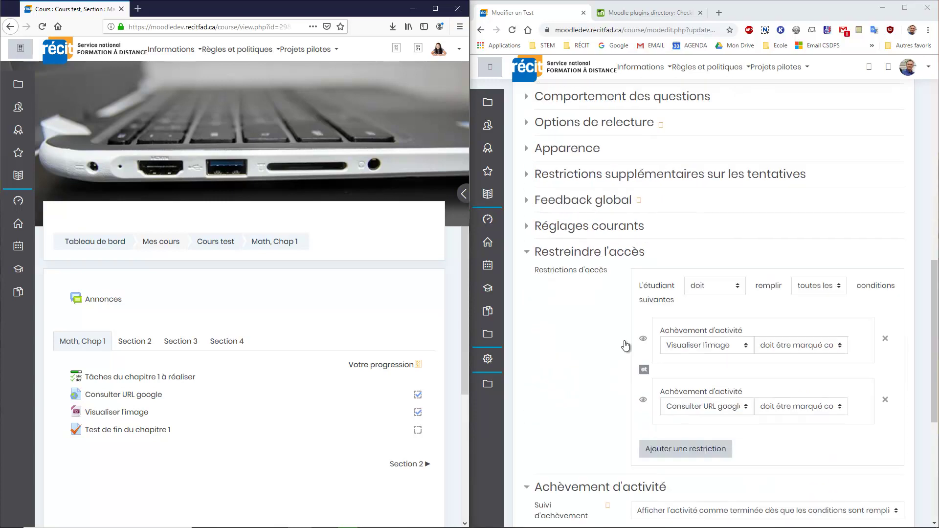
pyautogui.scroll(-2, 603, 373)
pyautogui.click(697, 420)
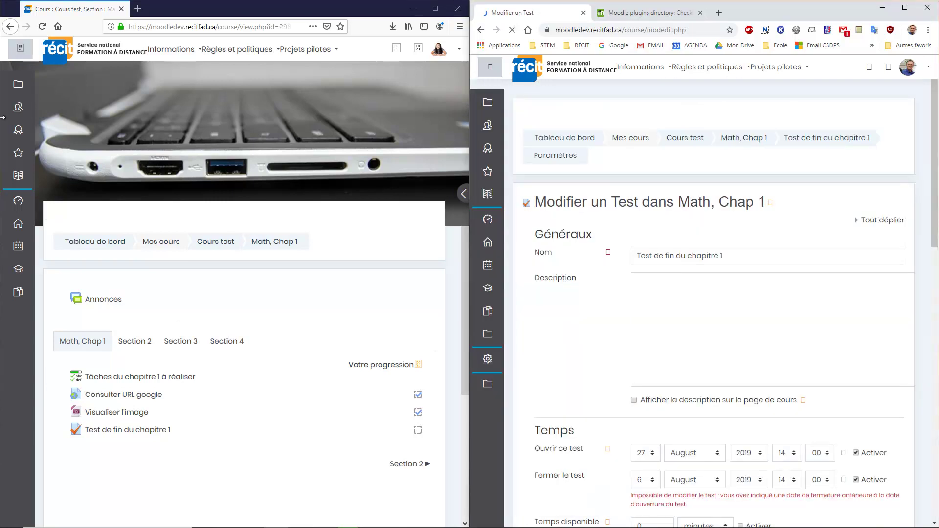
# Reload the course in the student's session and open "Test de fin du chapitre 1" to check whether it is available.
pyautogui.click(42, 26)
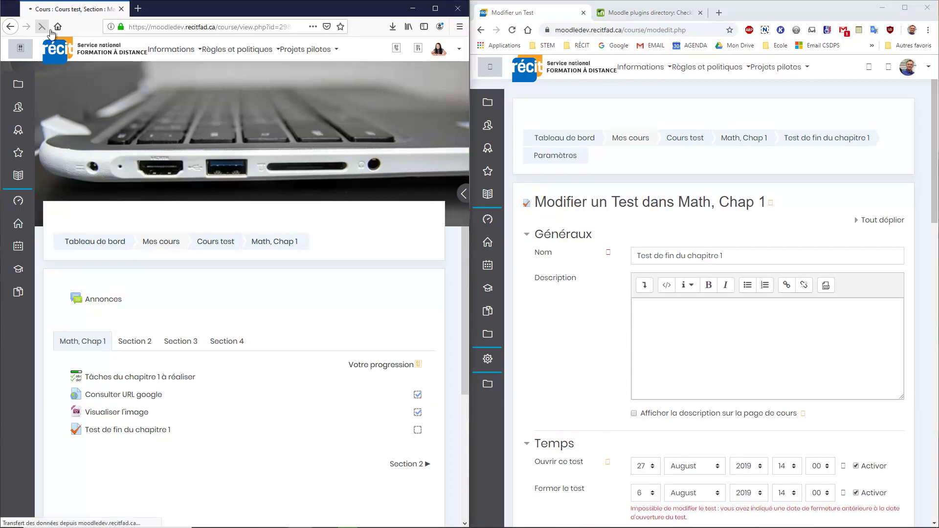
pyautogui.click(136, 432)
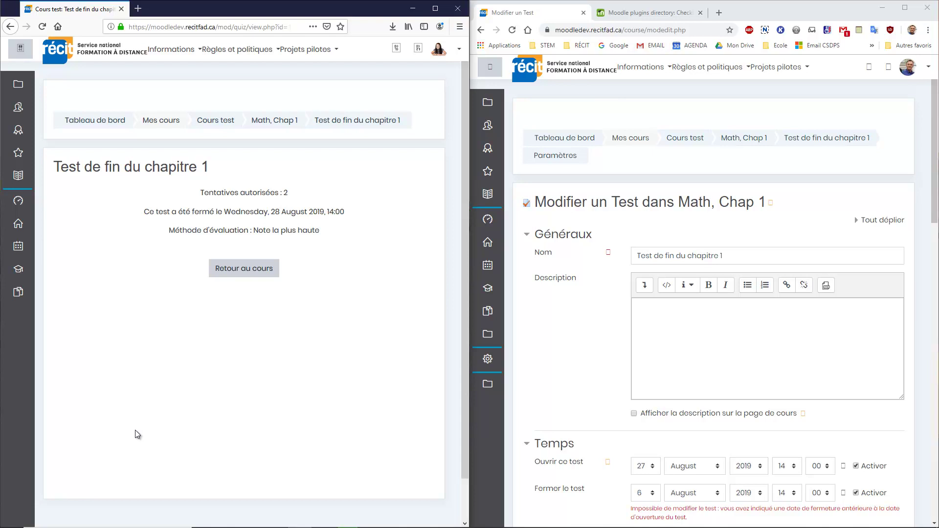
pyautogui.click(247, 268)
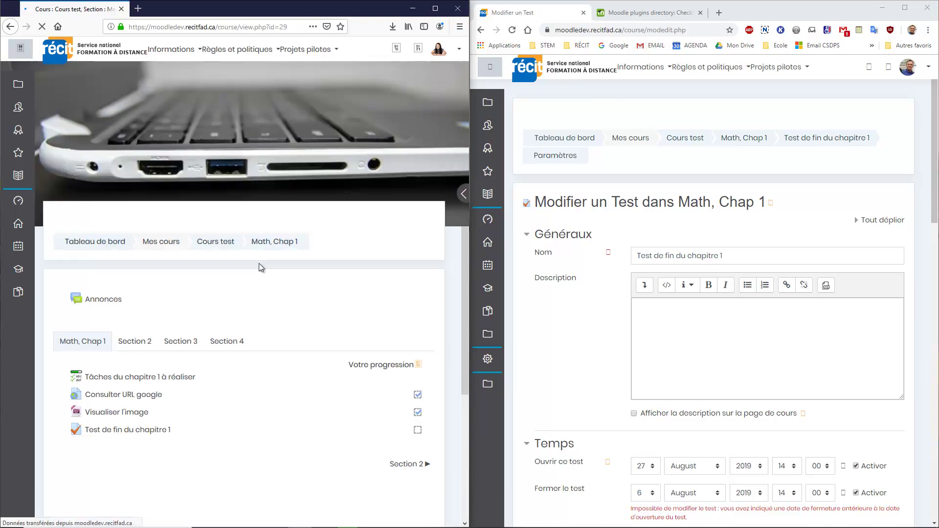
pyautogui.click(125, 431)
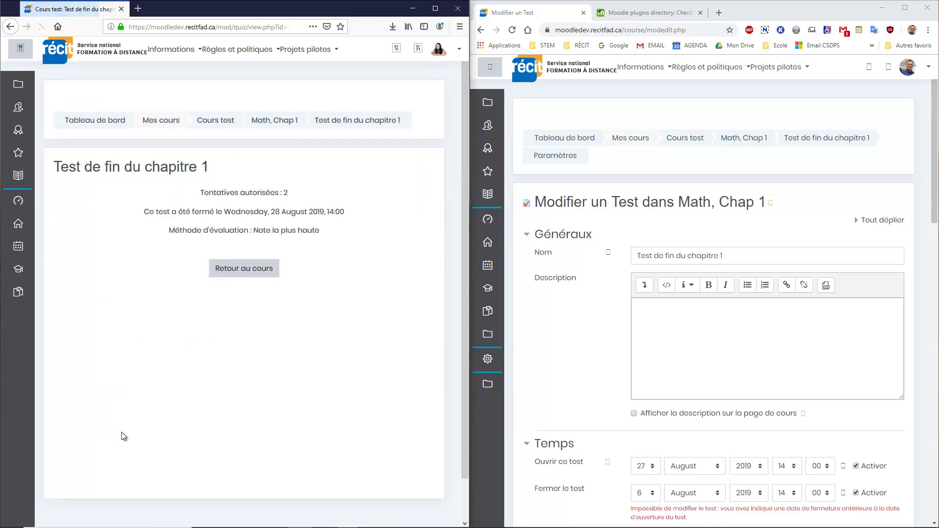
# In the teacher's settings, set the month of the test's closing date to September and save back to the course.
pyautogui.scroll(-2, 646, 414)
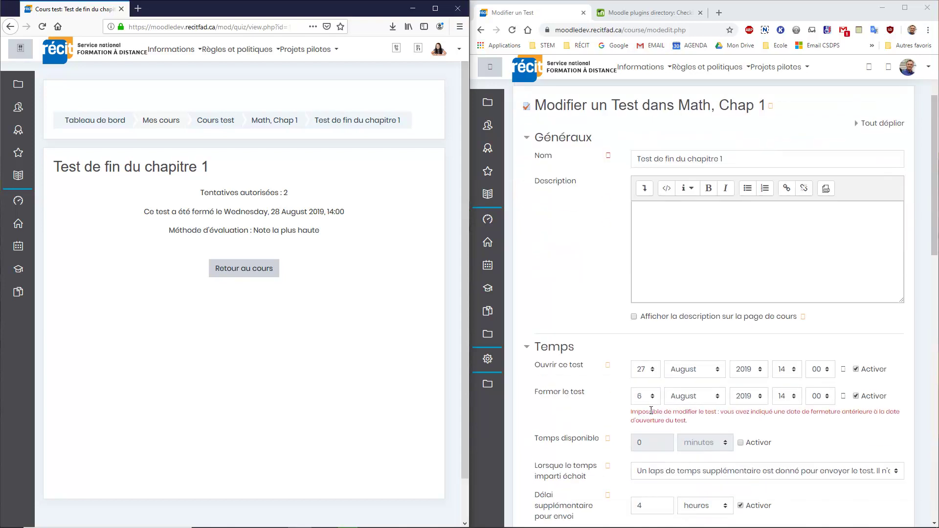
pyautogui.click(680, 397)
pyautogui.click(689, 345)
pyautogui.scroll(-9, 688, 346)
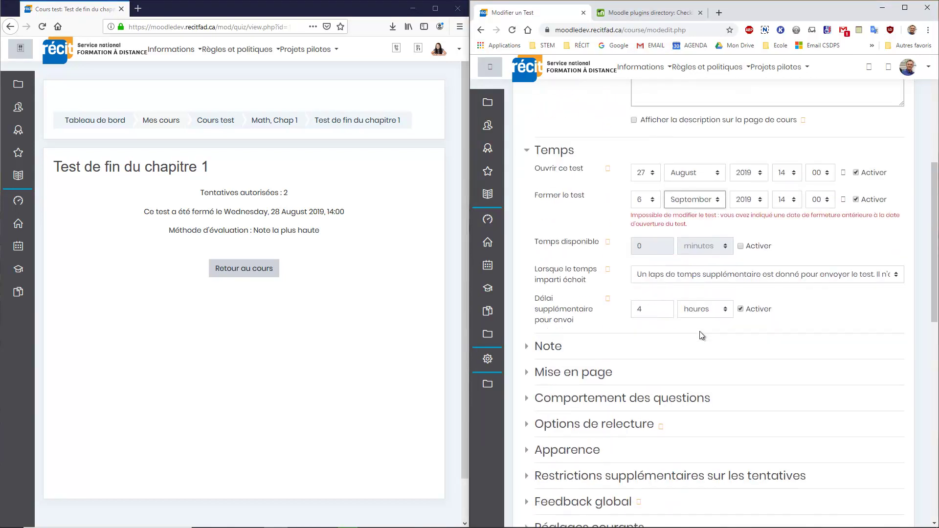
pyautogui.scroll(-7, 614, 425)
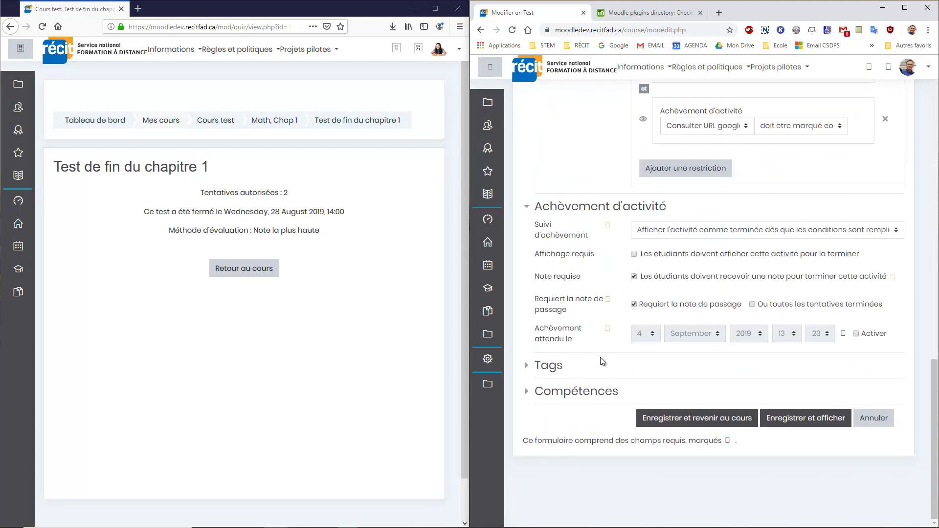
pyautogui.click(700, 431)
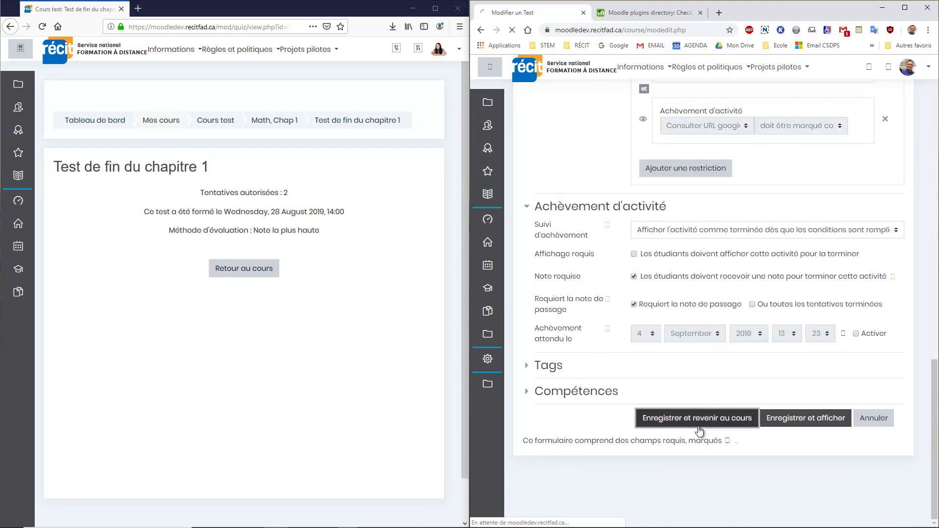
# In the student's session, reopen "Test de fin du chapitre 1" from the course, answer "Vrai" and submit the attempt.
pyautogui.click(256, 274)
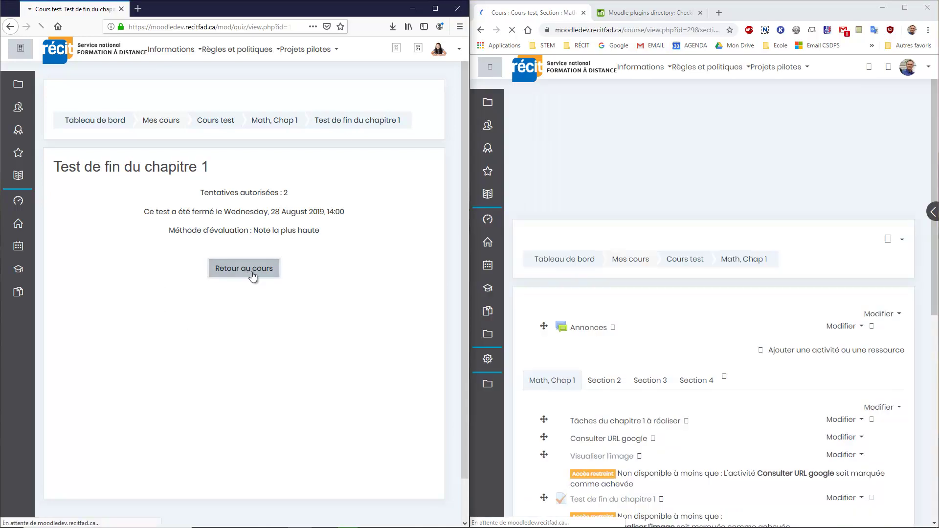
pyautogui.click(122, 430)
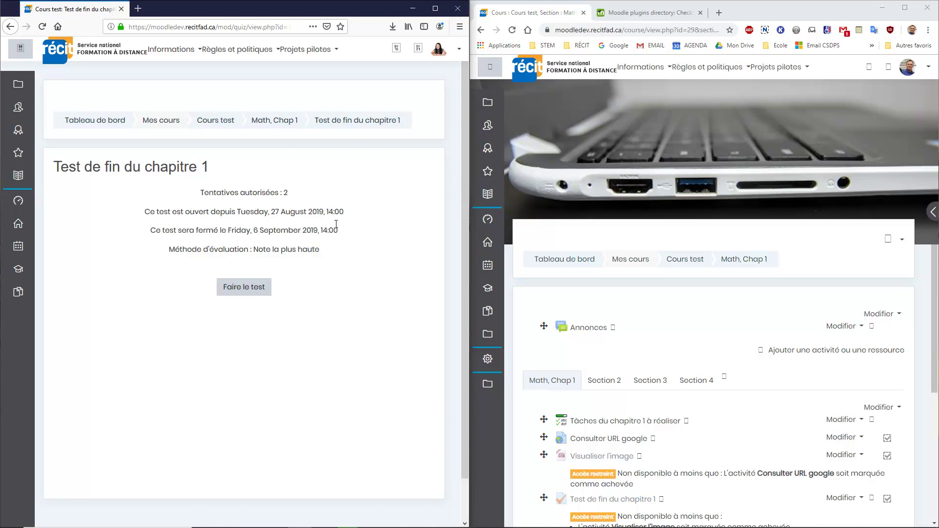
pyautogui.click(244, 288)
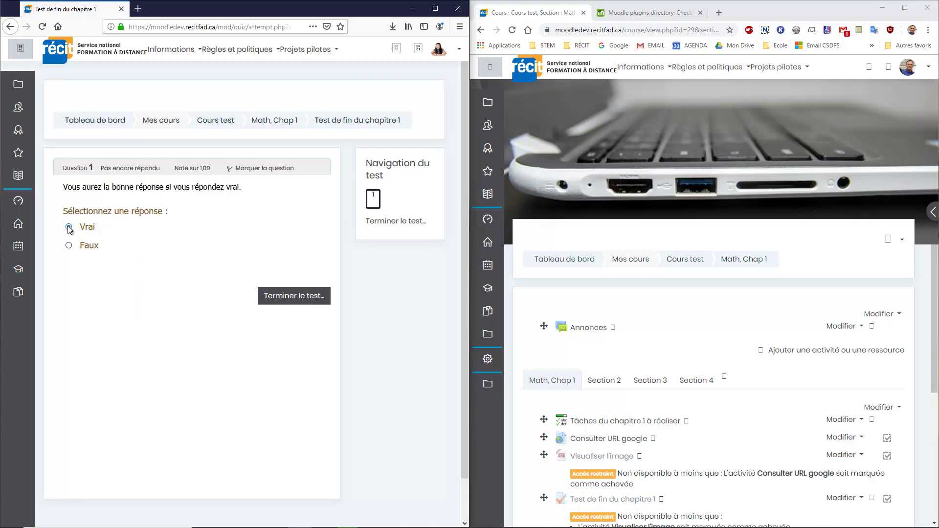
pyautogui.click(316, 299)
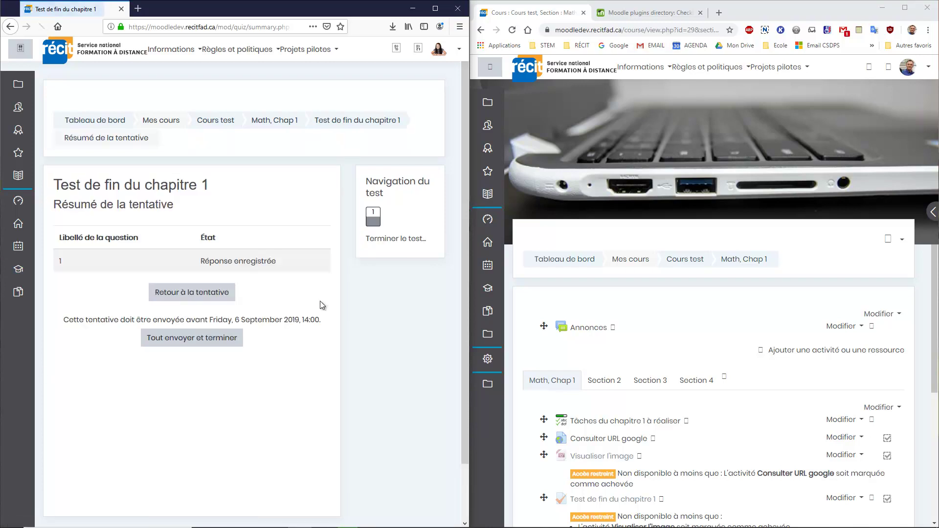
pyautogui.click(203, 343)
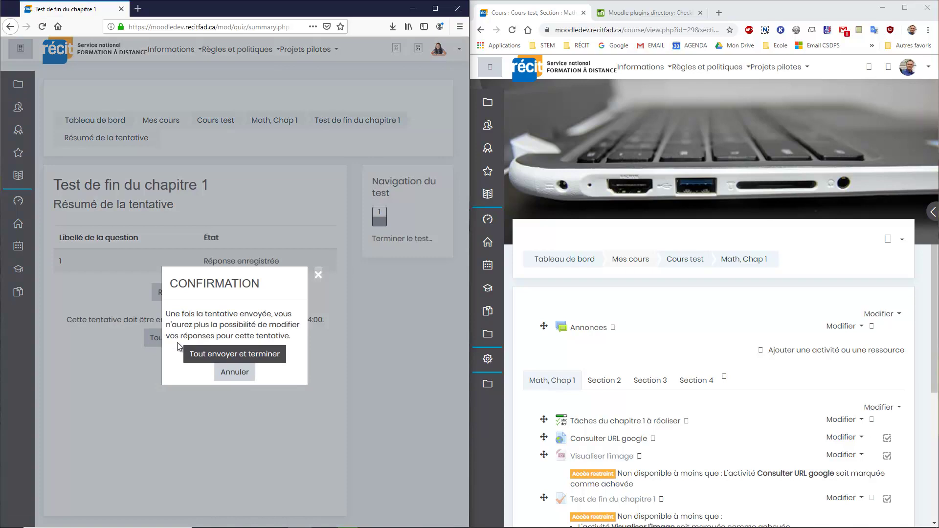
pyautogui.click(210, 356)
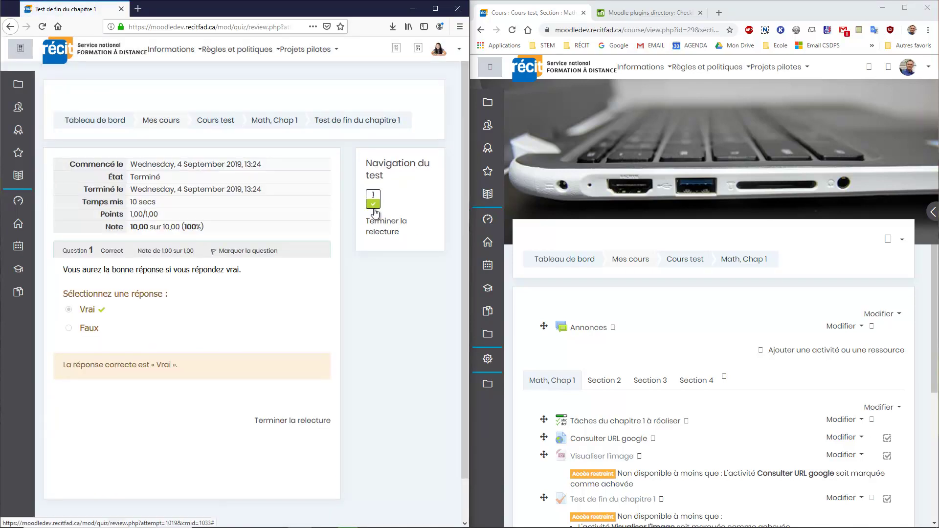
# Finish the attempt's review and open the student's "Tâches du chapitre 1 à réaliser" checklist from "Math, Chap 1".
pyautogui.click(287, 422)
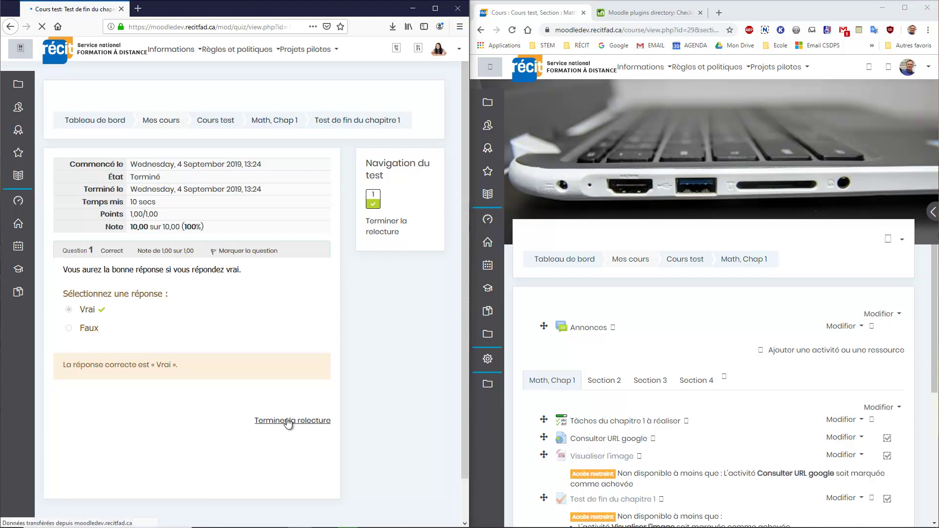
pyautogui.click(274, 123)
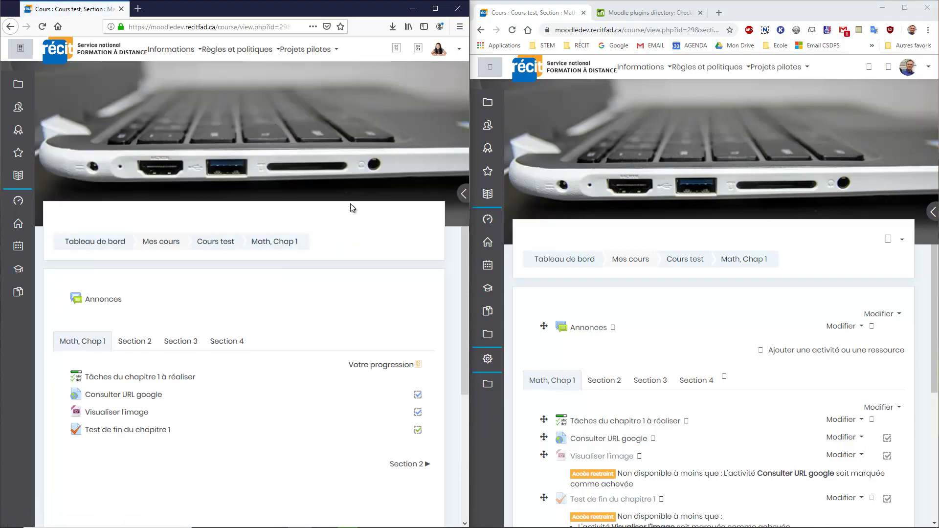
pyautogui.click(103, 377)
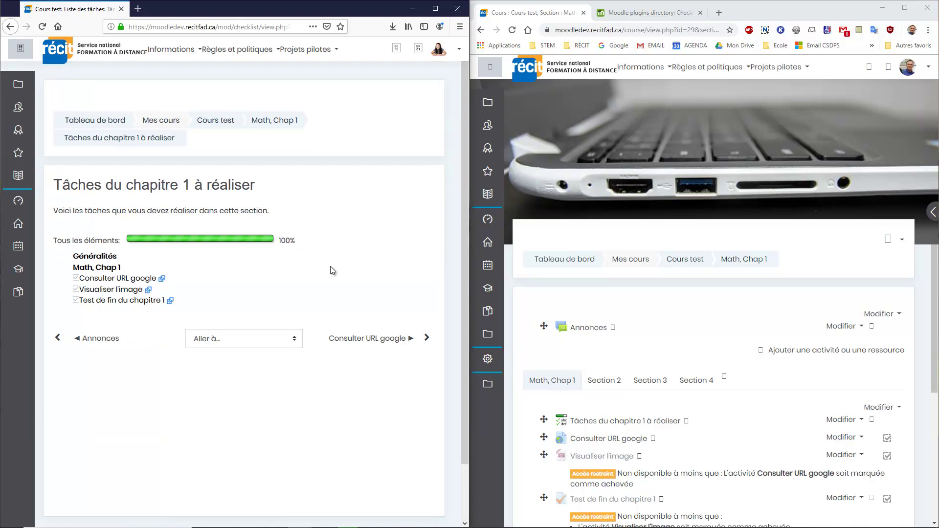
# In the teacher's session, open the "Tâches du chapitre 1 à réaliser" checklist and view the students' progress.
pyautogui.scroll(-2, 708, 317)
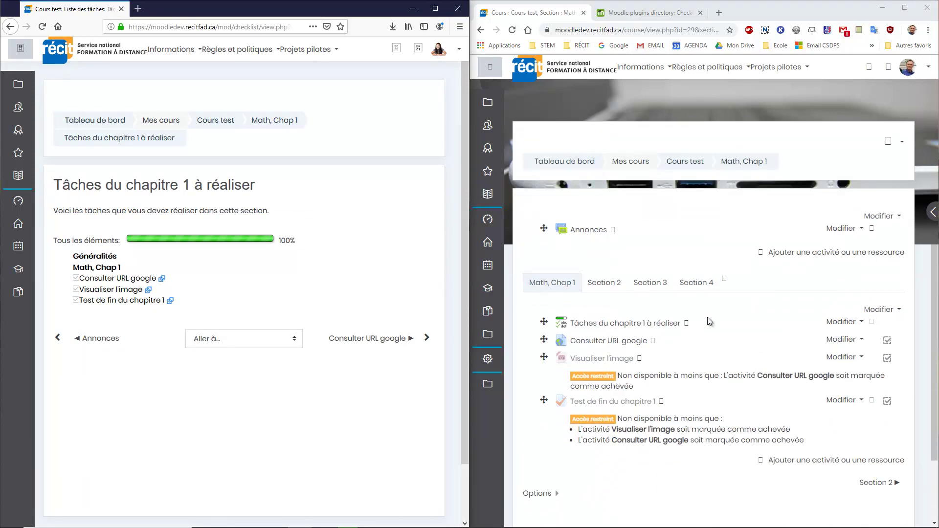
pyautogui.scroll(2, 708, 317)
pyautogui.click(684, 260)
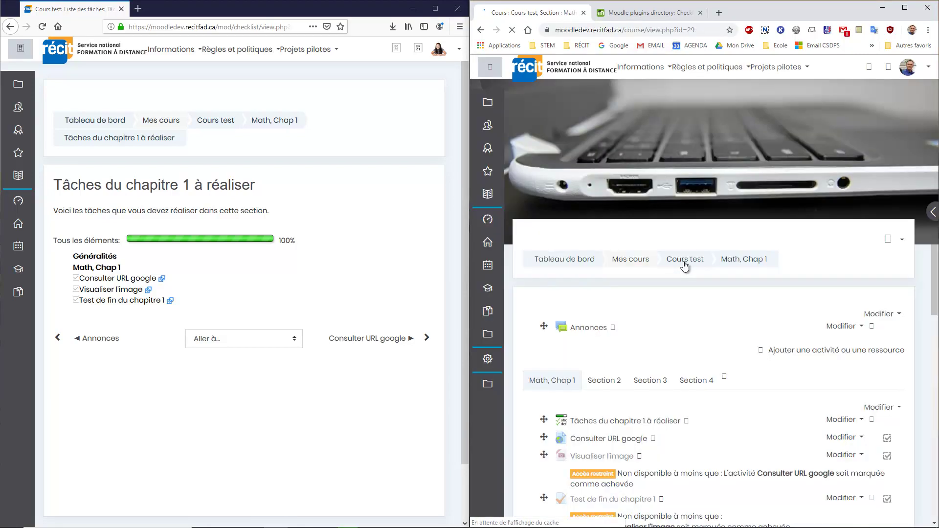
pyautogui.scroll(-2, 670, 284)
pyautogui.click(596, 323)
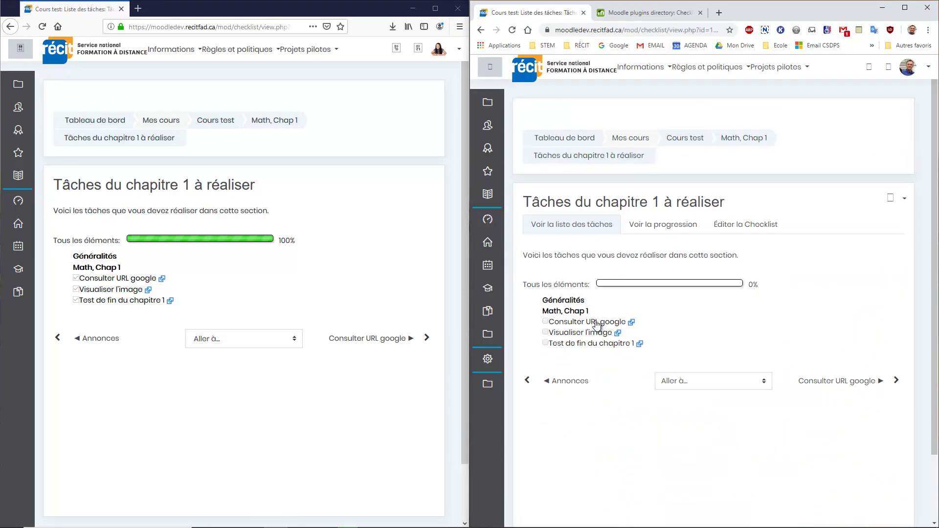
pyautogui.click(654, 226)
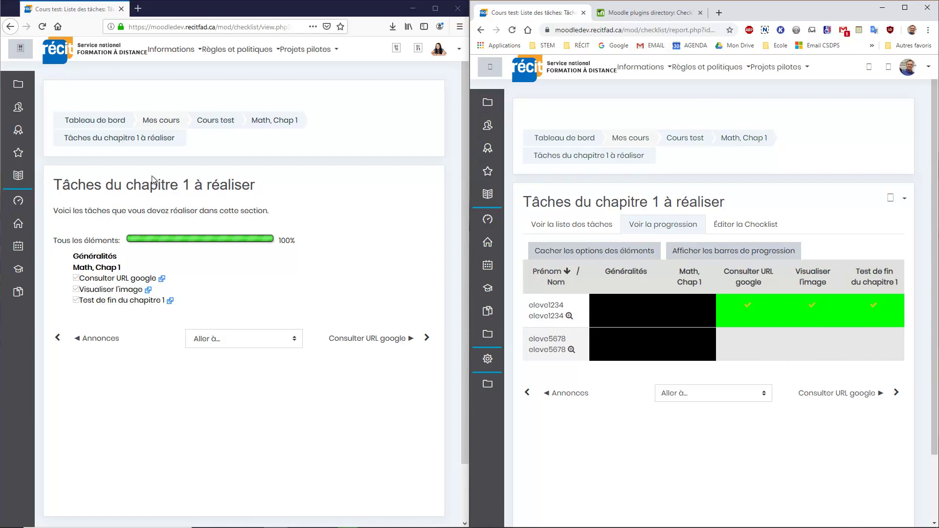
# Return the student's session to "Math, Chap 1", look at the side blocks with the upcoming events, and hide them again.
pyautogui.click(260, 122)
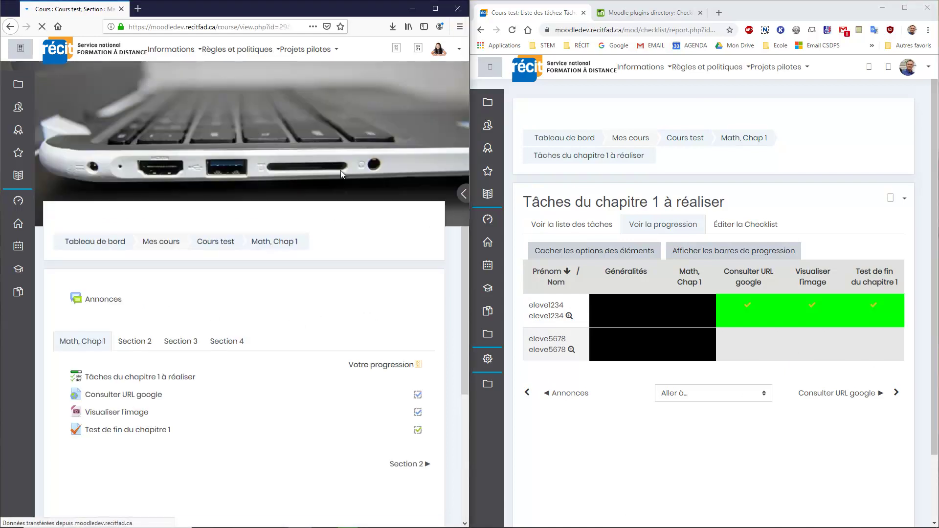
pyautogui.click(463, 195)
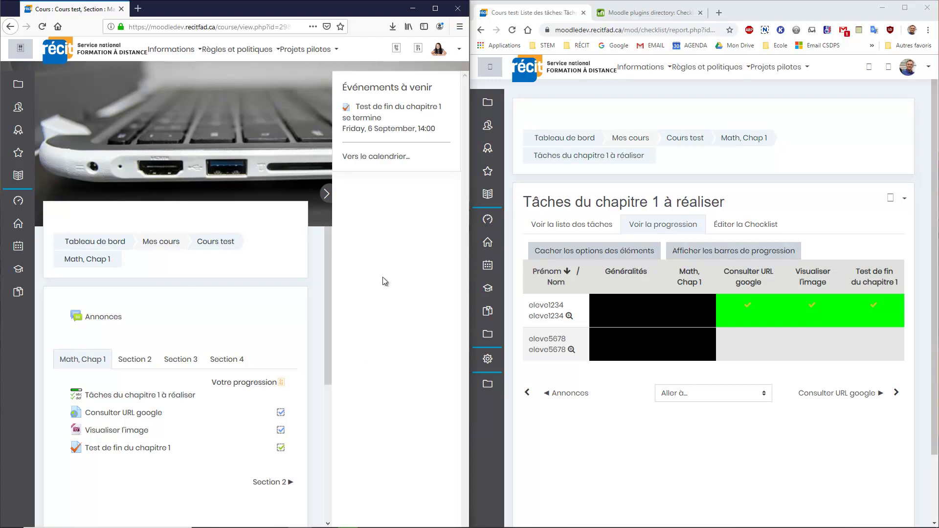
pyautogui.click(326, 194)
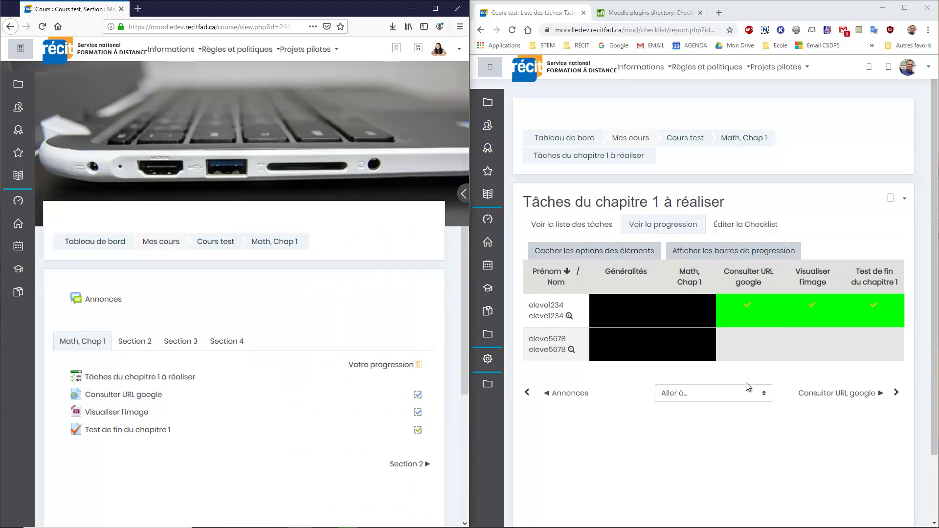
# In the teacher's session, go back to "Cours test" and open Section 2.
pyautogui.click(685, 139)
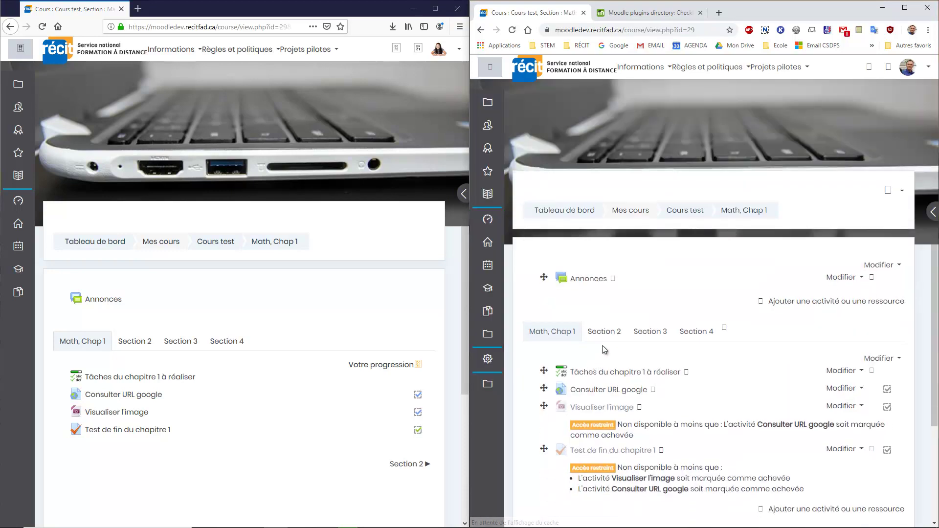
pyautogui.click(607, 338)
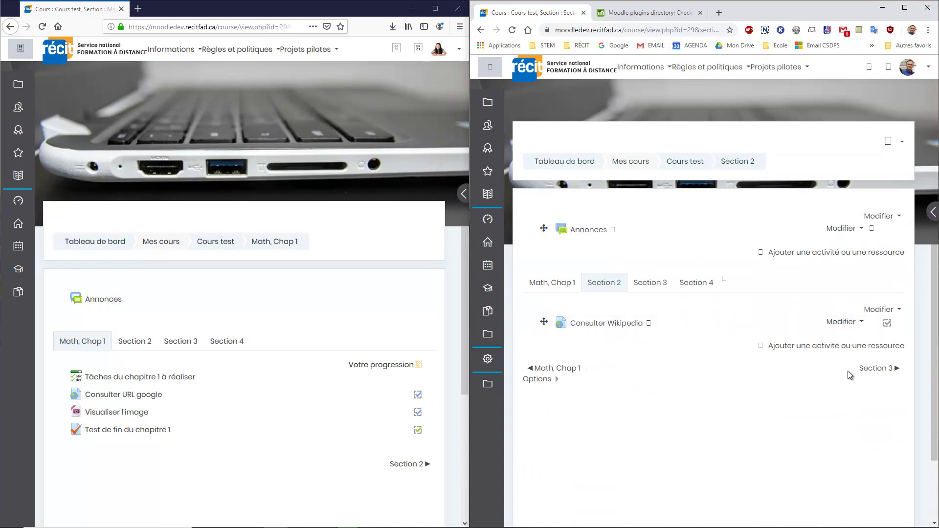
pyautogui.click(897, 218)
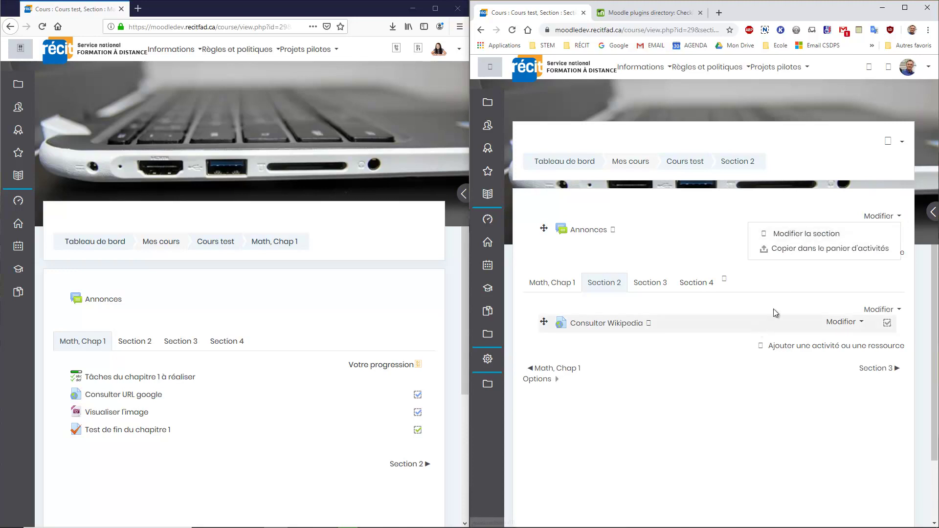
pyautogui.press('Escape')
pyautogui.click(869, 231)
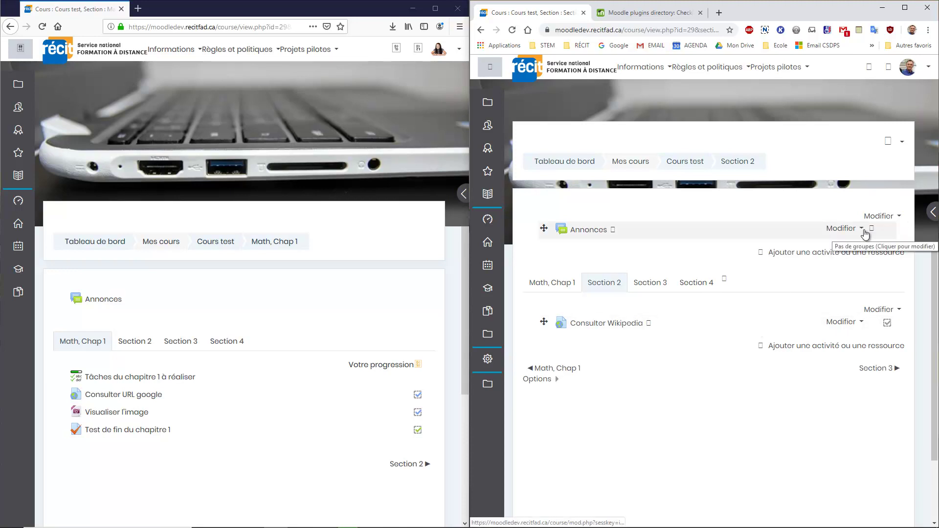
# Add a "Liste des tâches" activity to the course's general section, below "Annonces".
pyautogui.click(842, 253)
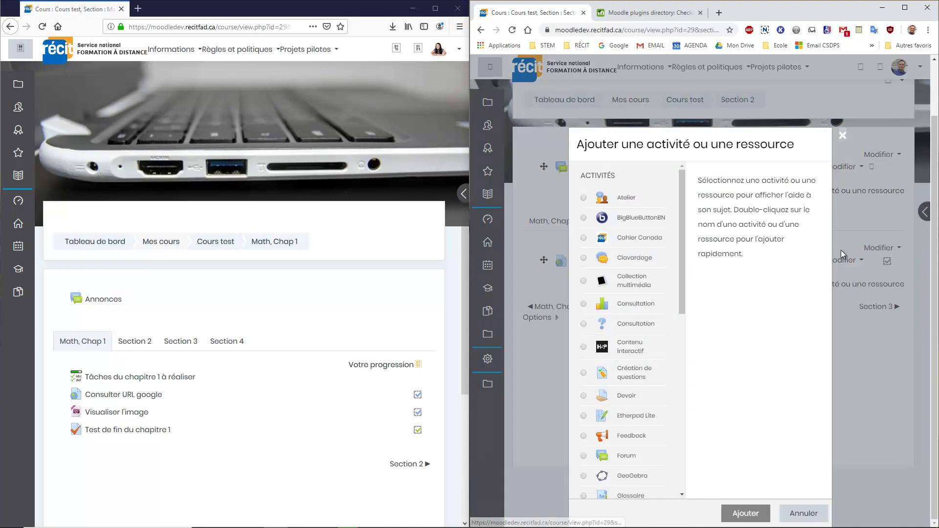
pyautogui.scroll(-4, 638, 353)
pyautogui.click(633, 334)
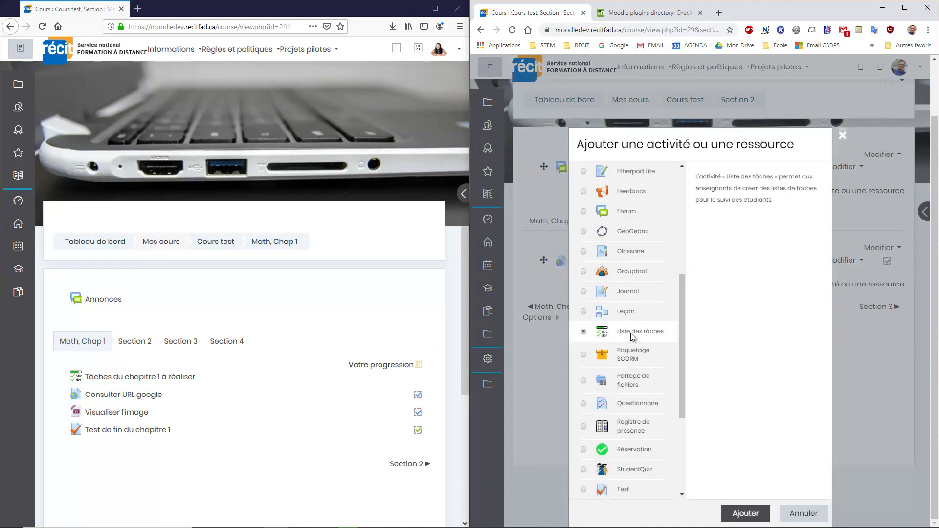
pyautogui.click(734, 513)
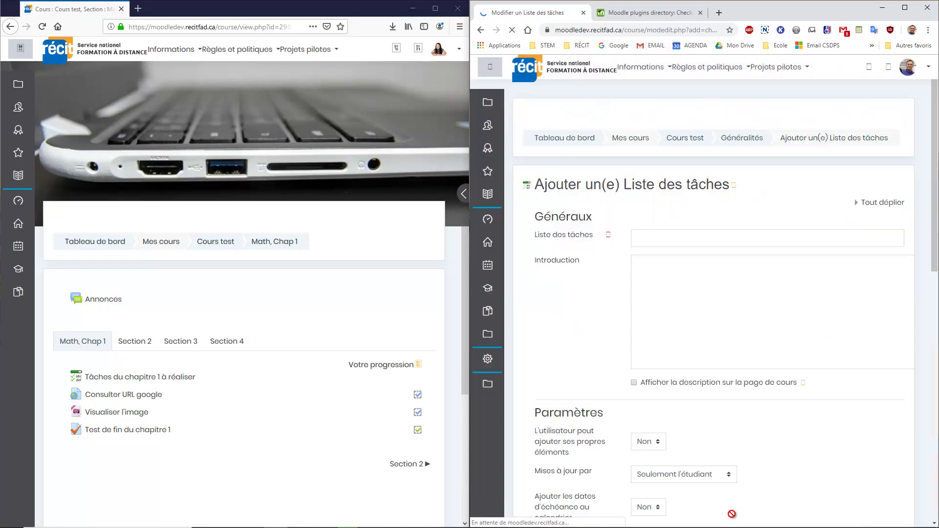
# Name the checklist "Tâches du chapitre 2", show course items from "Section courante", and save back to the course.
pyautogui.click(669, 236)
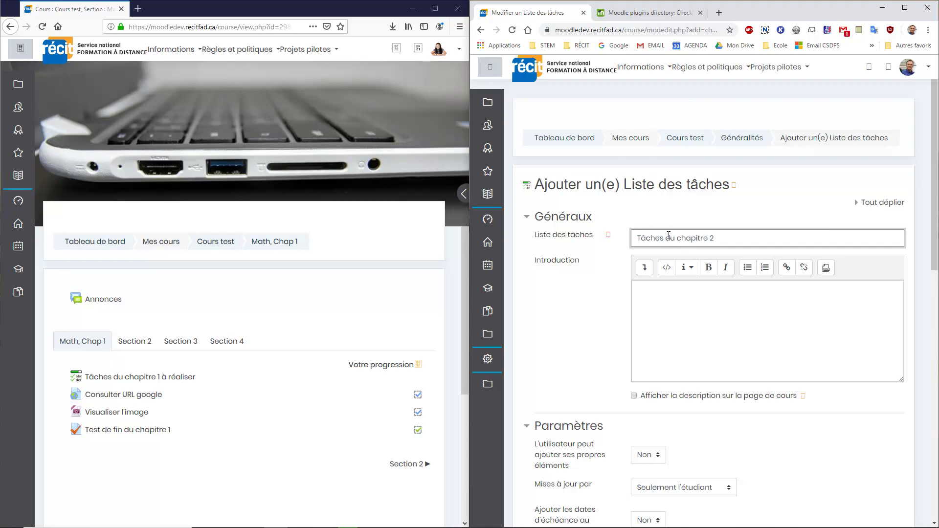
pyautogui.scroll(-6, 612, 345)
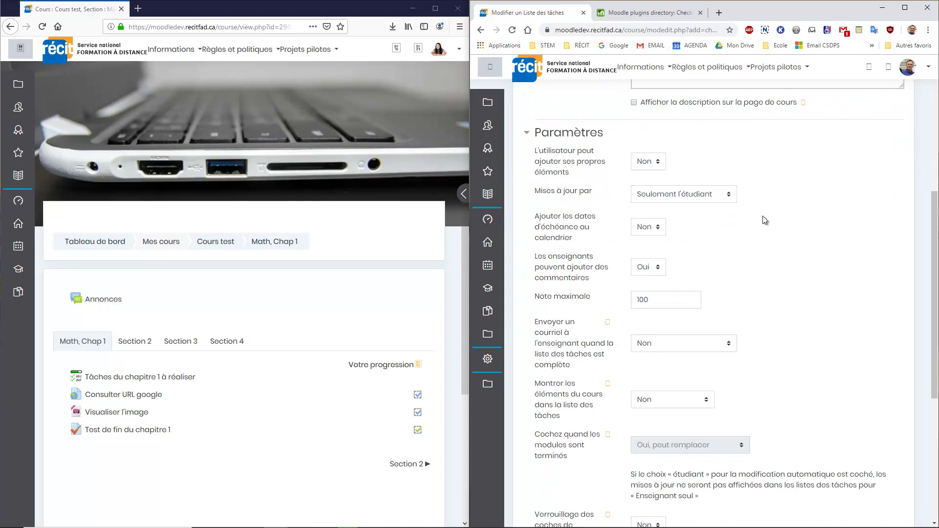
pyautogui.scroll(-1, 765, 235)
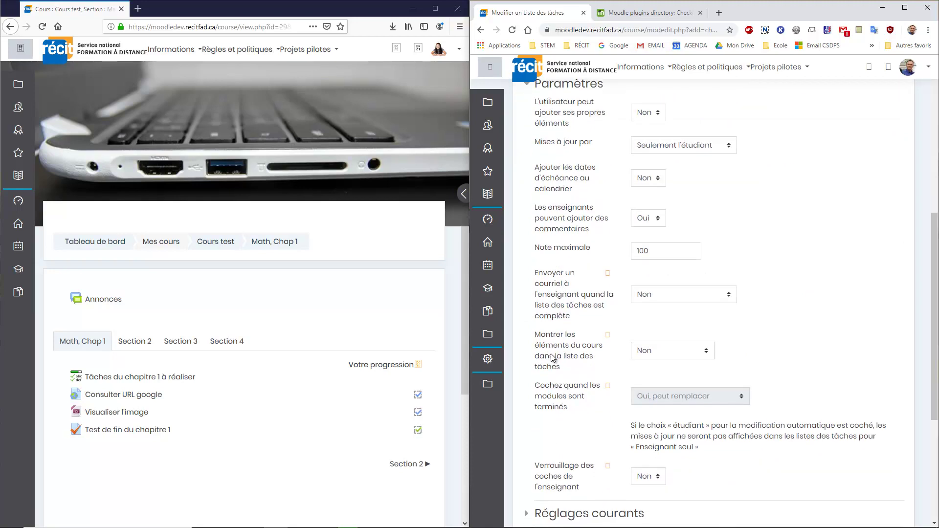
pyautogui.click(642, 350)
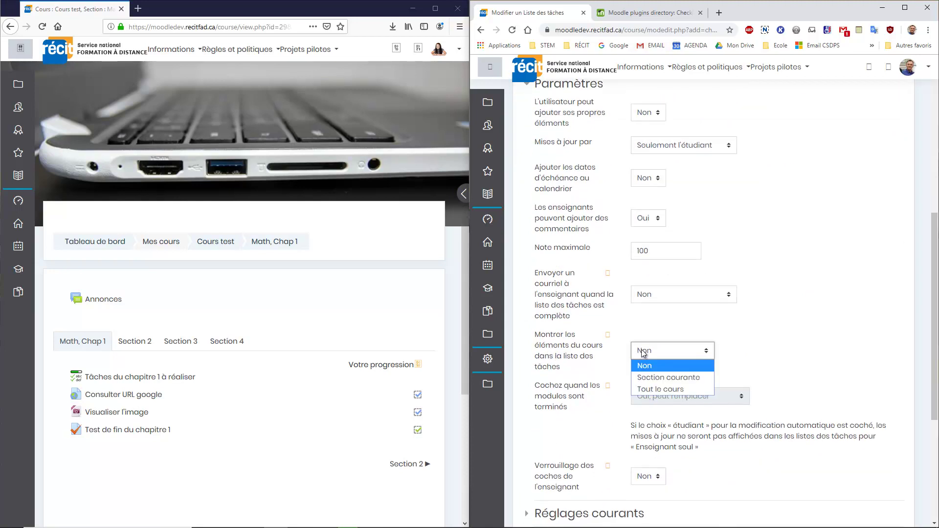
pyautogui.click(658, 380)
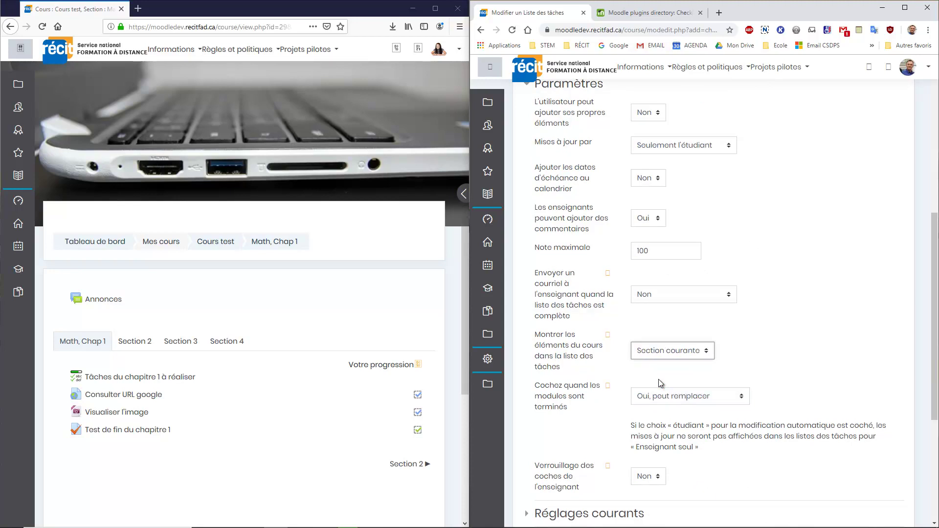
pyautogui.scroll(-5, 738, 335)
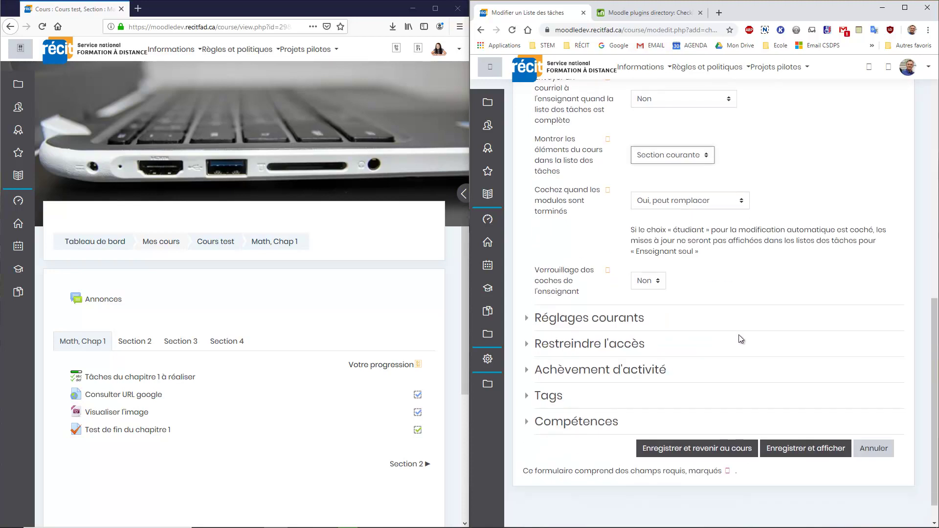
pyautogui.click(720, 422)
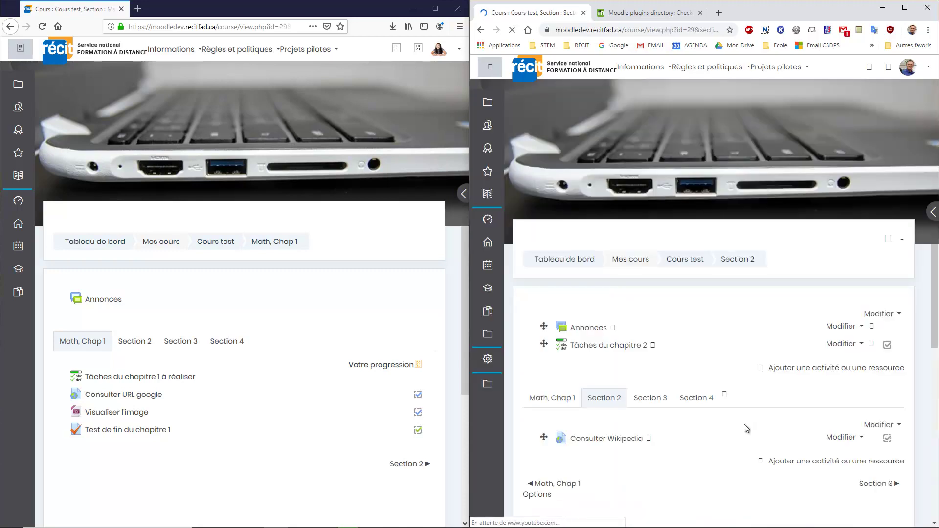
# Move the "Tâches du chapitre 2" checklist from the general section into Section 2, above "Consulter Wikipedia".
pyautogui.scroll(-1, 724, 382)
pyautogui.moveTo(488, 289)
pyautogui.moveTo(544, 296); pyautogui.dragTo(543, 368)
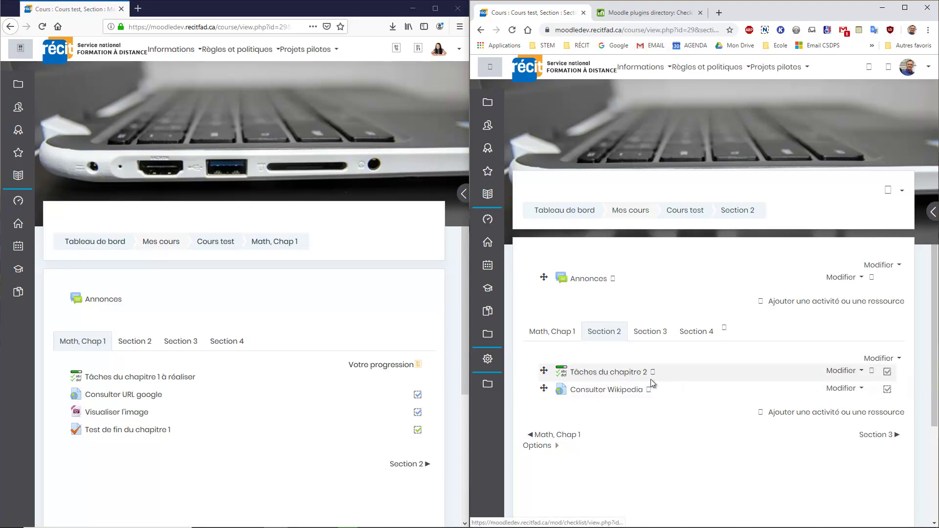
# Set the completion tracking of "Tâches du chapitre 2" to "Ne pas afficher l'état d'achèvement" and save back to the course.
pyautogui.click(861, 372)
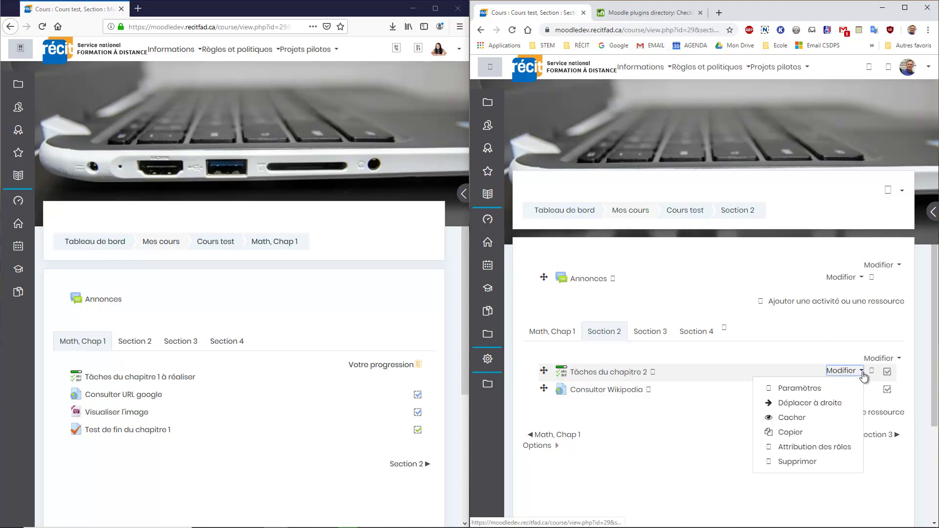
pyautogui.click(791, 386)
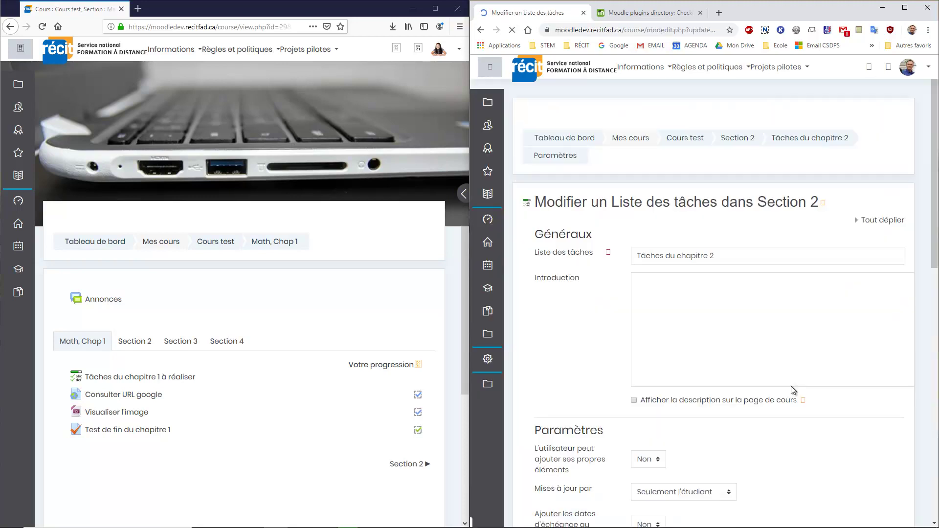
pyautogui.scroll(-5, 583, 346)
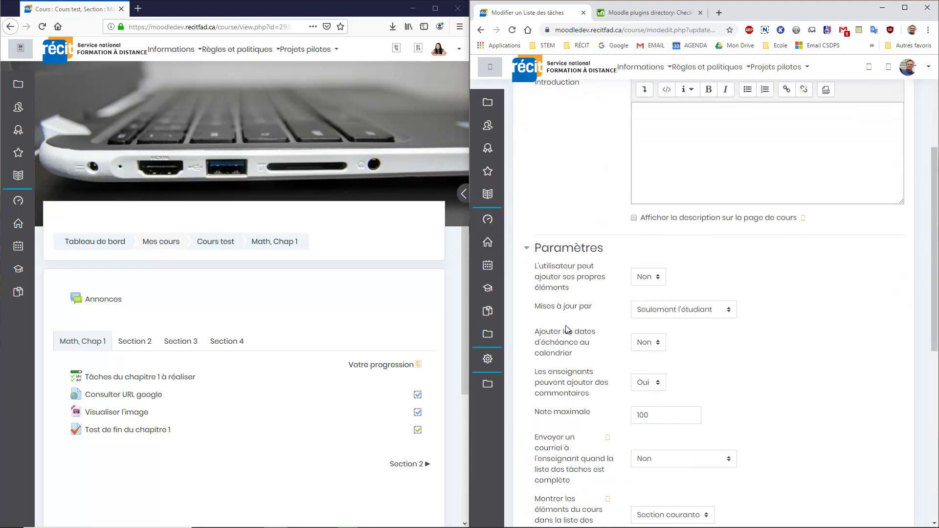
pyautogui.scroll(-2, 582, 346)
pyautogui.scroll(-5, 567, 330)
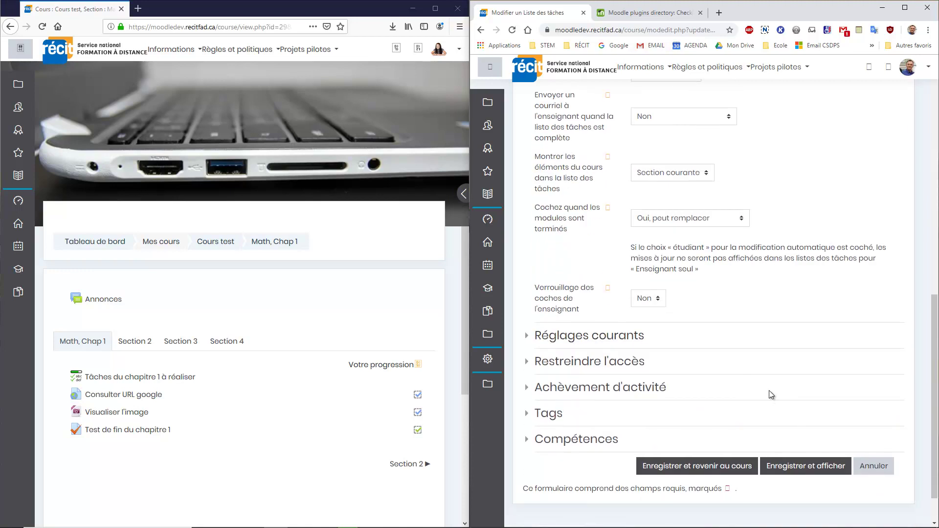
pyautogui.scroll(5, 769, 391)
pyautogui.scroll(4, 769, 390)
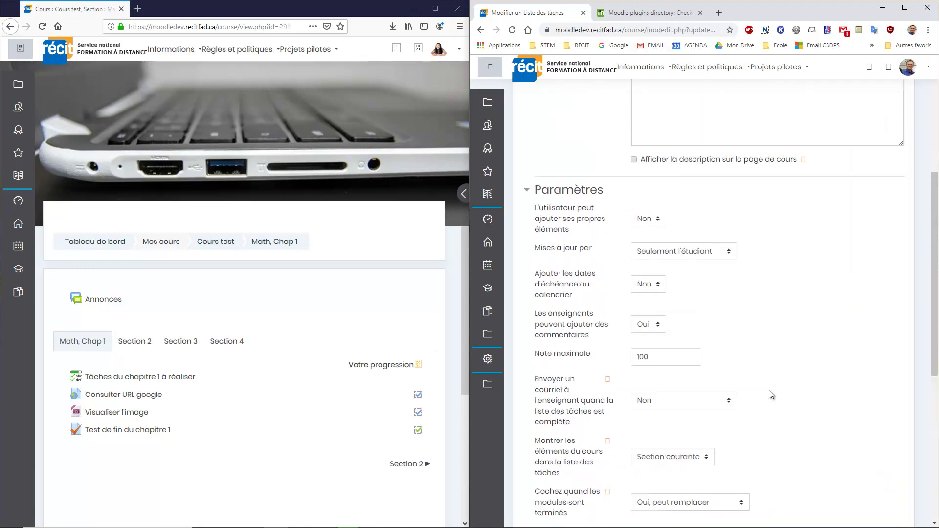
pyautogui.scroll(-2, 769, 390)
pyautogui.scroll(-7, 769, 391)
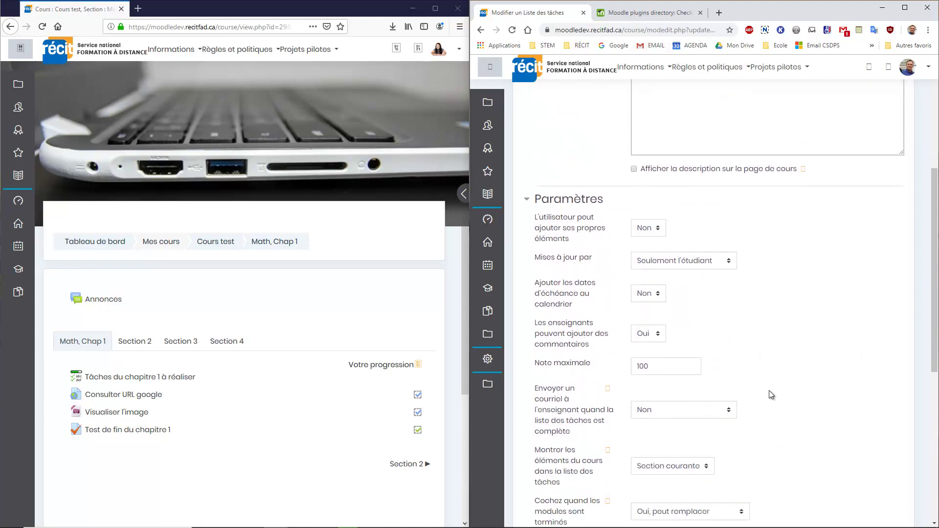
pyautogui.scroll(-1, 768, 389)
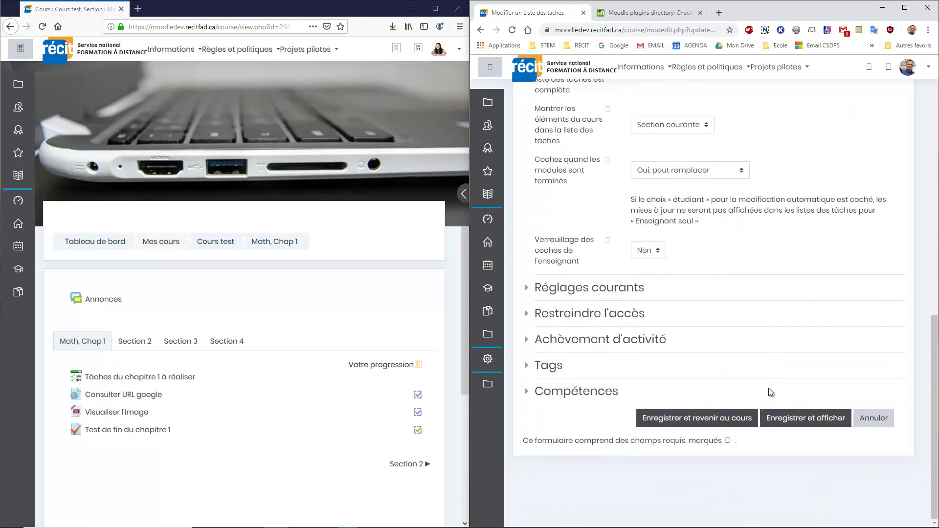
pyautogui.click(552, 342)
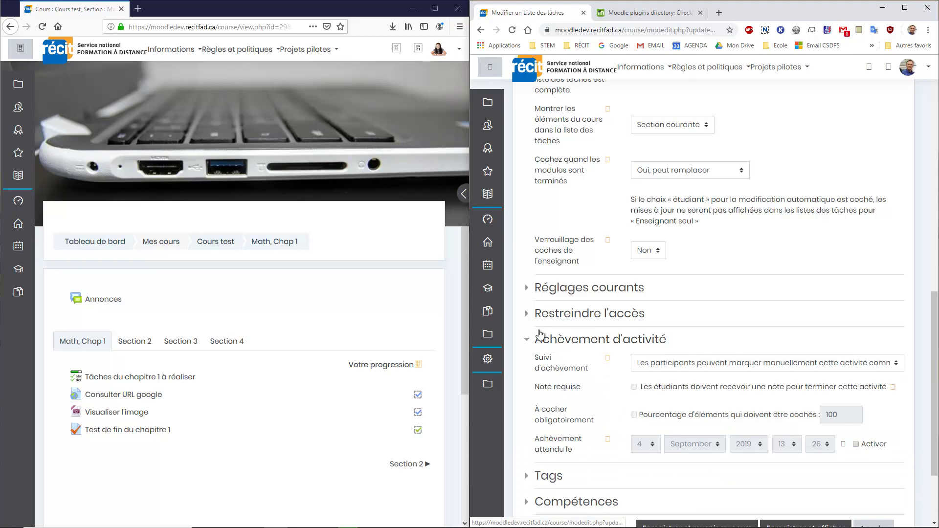
pyautogui.click(738, 363)
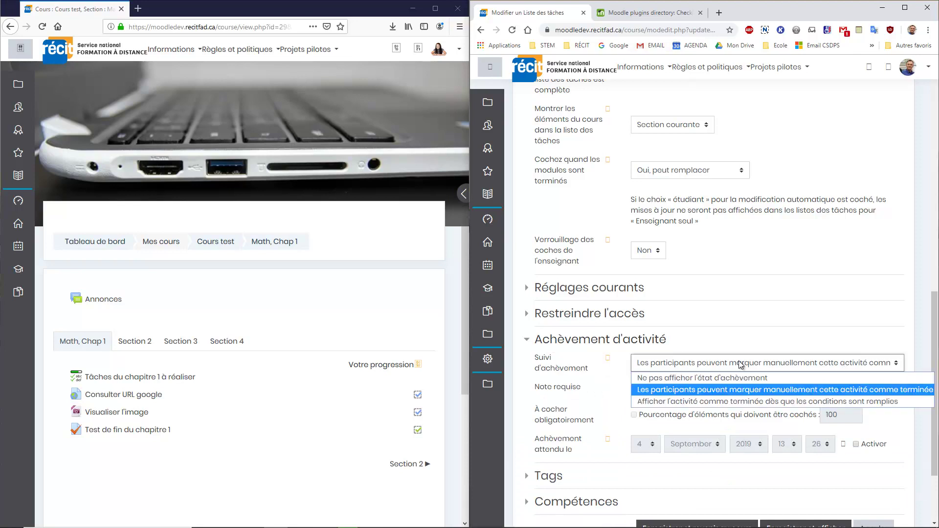
pyautogui.click(674, 378)
pyautogui.scroll(-2, 802, 318)
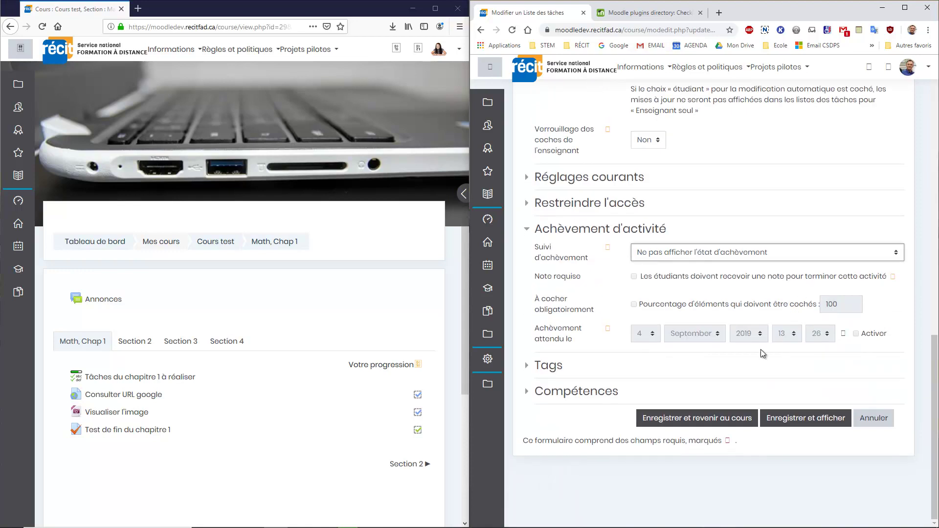
pyautogui.click(669, 422)
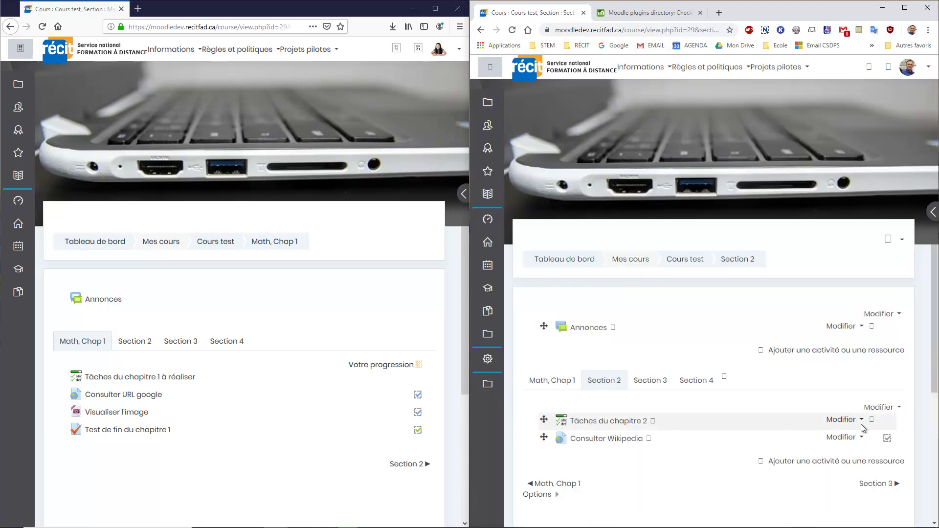
# In the student's session, open "Tâches du chapitre 2" from Section 2 and toggle the "Consulter Wikipedia" item, leaving it ticked.
pyautogui.click(130, 344)
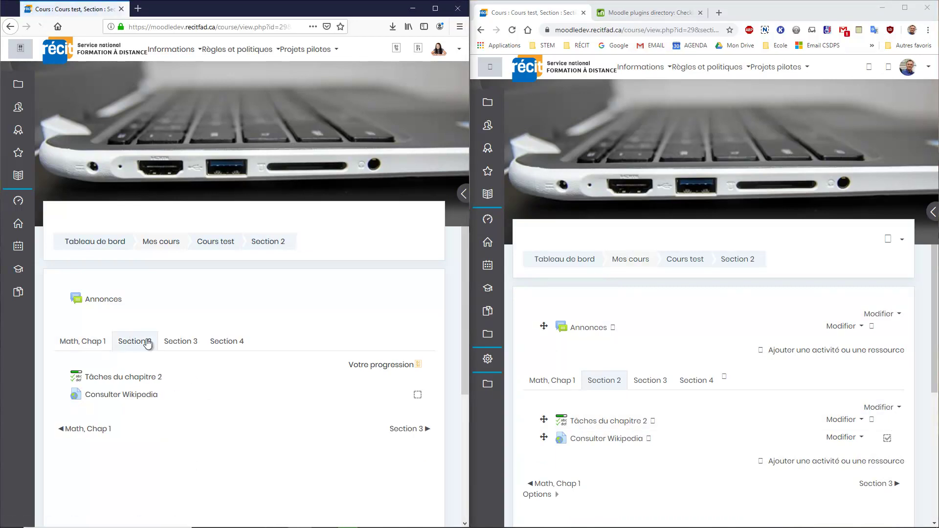
pyautogui.scroll(-2, 233, 321)
pyautogui.click(124, 315)
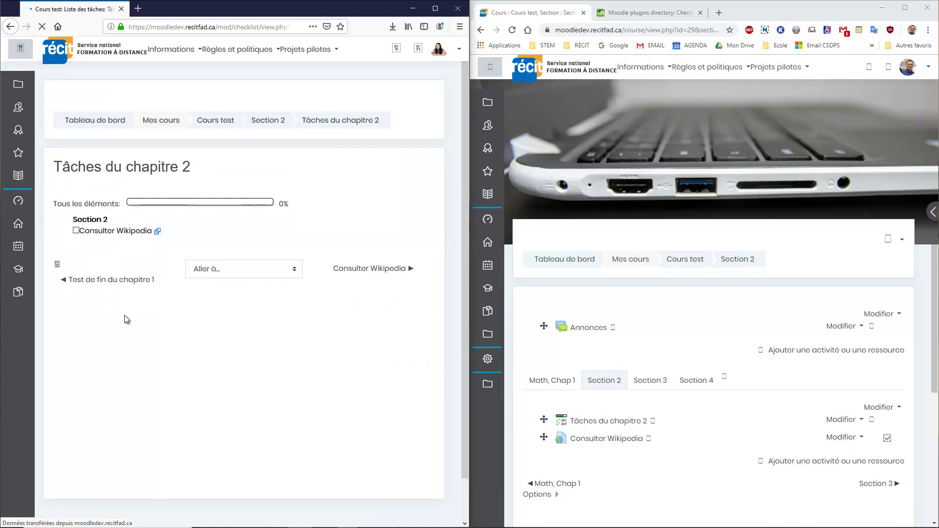
pyautogui.click(76, 231)
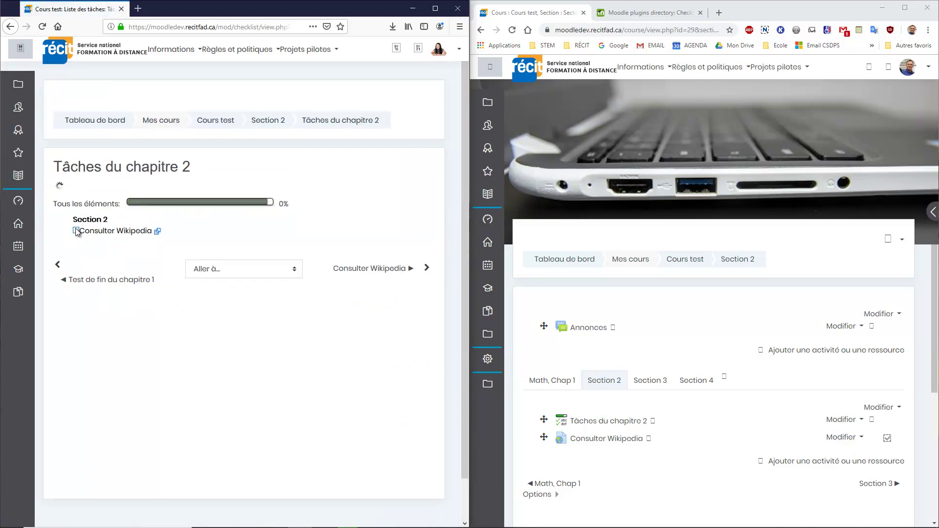
pyautogui.click(76, 230)
pyautogui.click(75, 230)
pyautogui.click(76, 231)
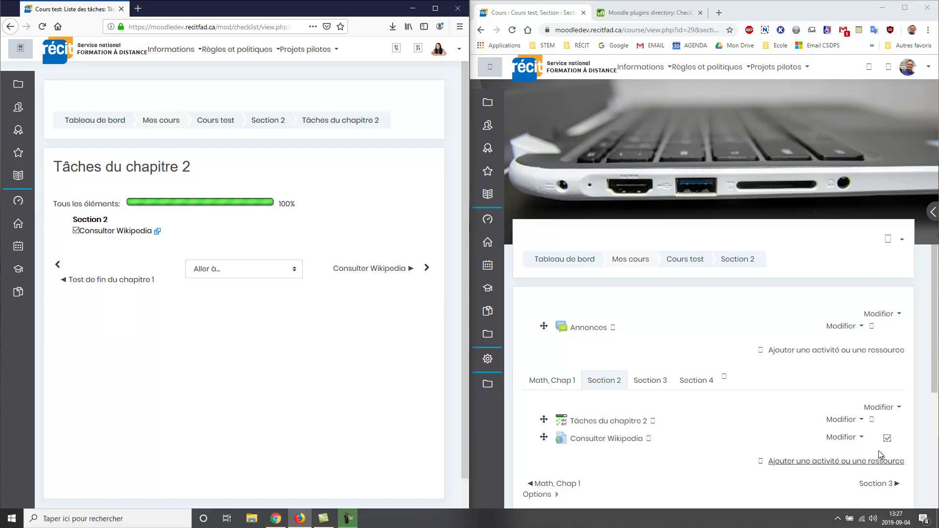
# In the teacher's session, set the checklist's "Cochez quand les modules sont terminés" to "Oui ne peut pas remplacer" and save back to the course.
pyautogui.click(862, 422)
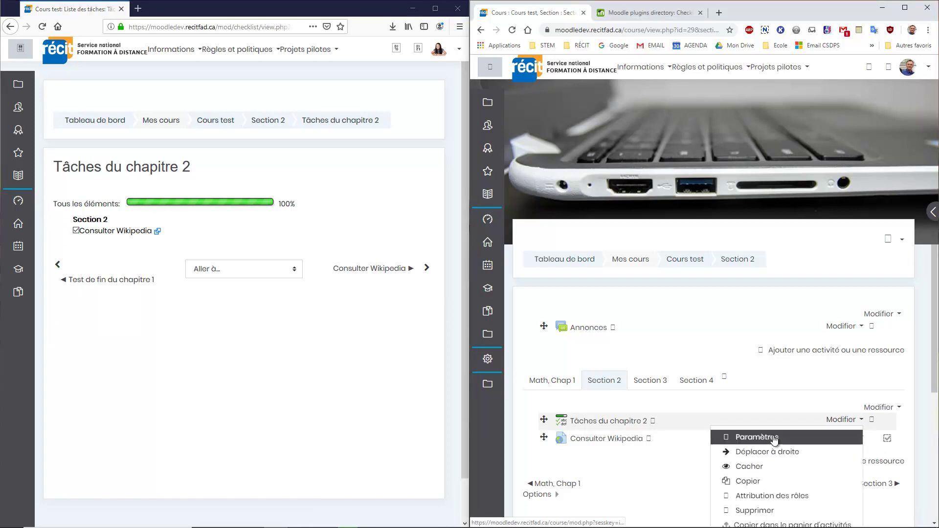
pyautogui.click(778, 433)
pyautogui.scroll(-5, 592, 274)
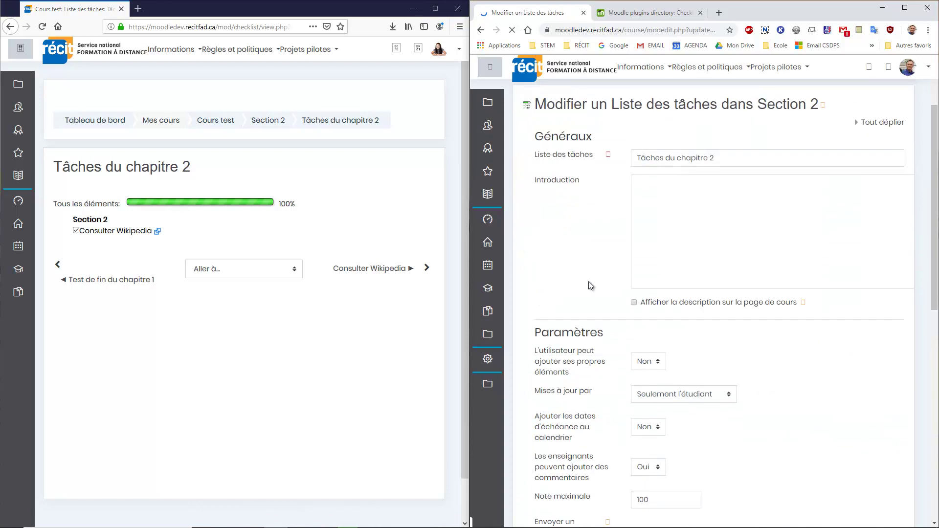
pyautogui.scroll(-1, 586, 248)
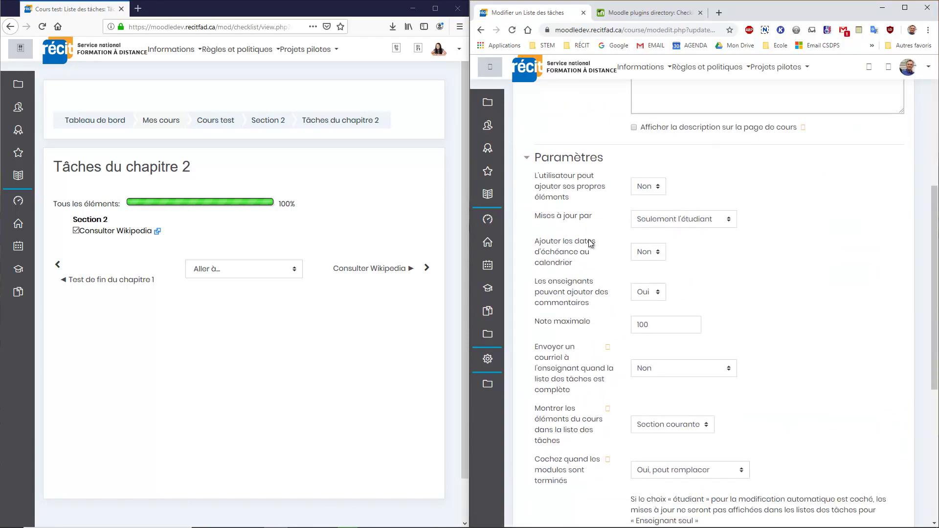
pyautogui.scroll(-1, 793, 333)
pyautogui.scroll(-2, 794, 333)
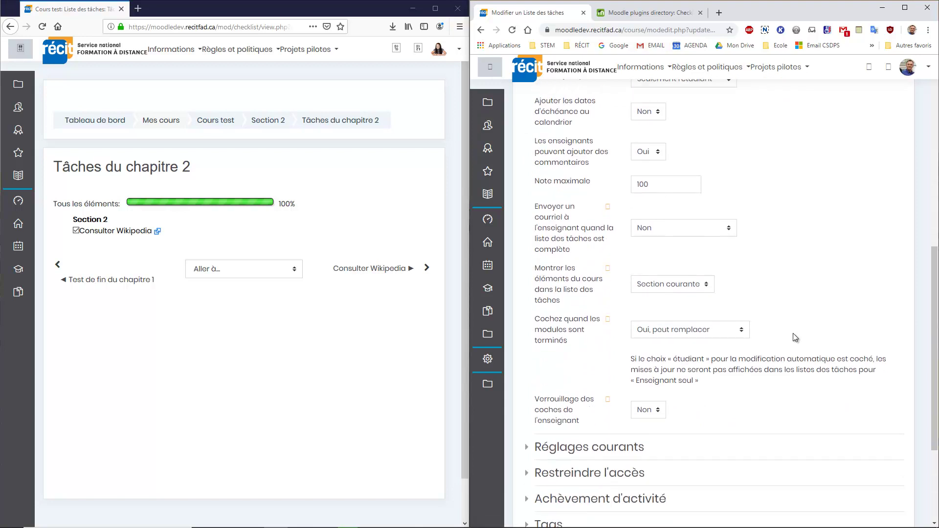
pyautogui.click(701, 326)
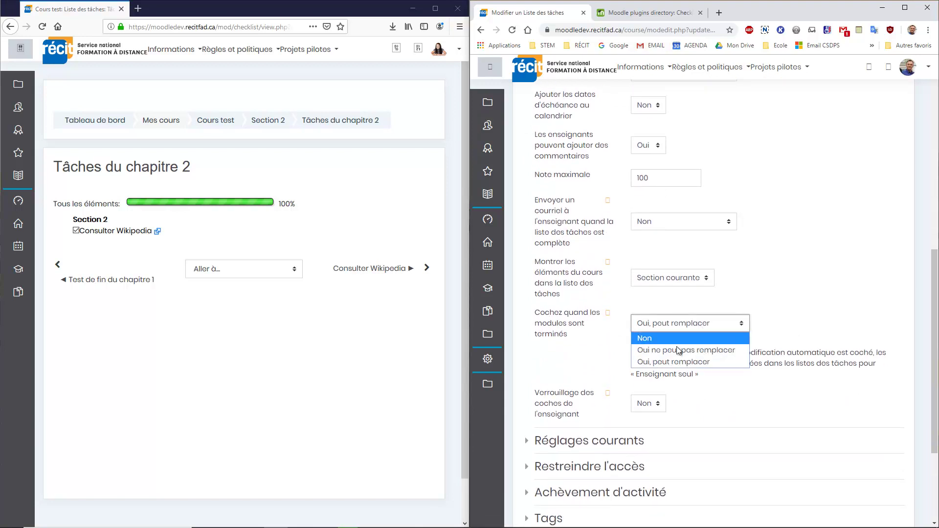
pyautogui.click(697, 350)
pyautogui.scroll(-3, 772, 323)
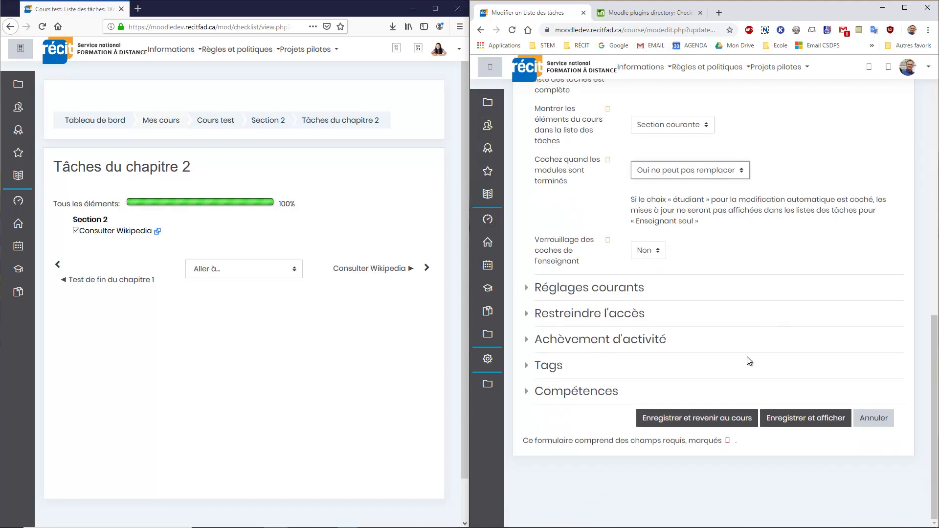
pyautogui.click(681, 420)
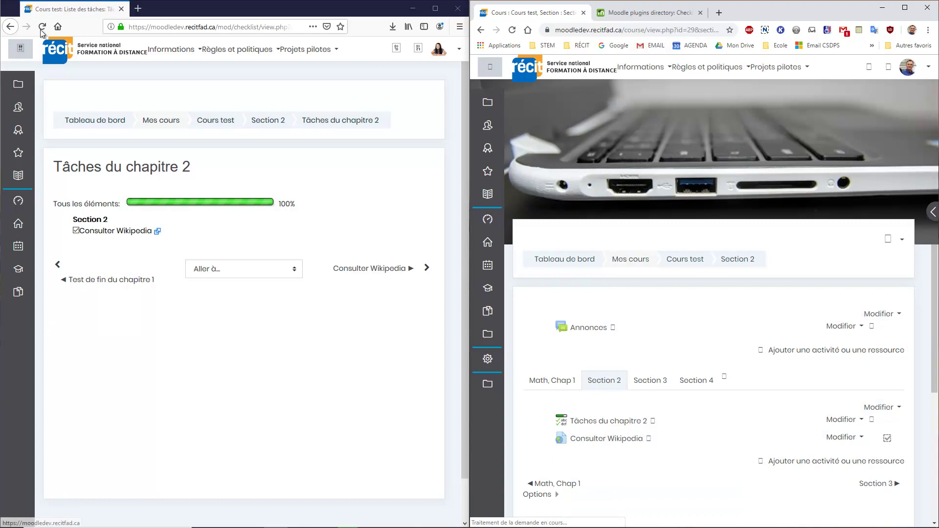
# In the student's session, reload the checklist, try to change the "Consulter Wikipedia" tick, and return to Section 2.
pyautogui.click(41, 27)
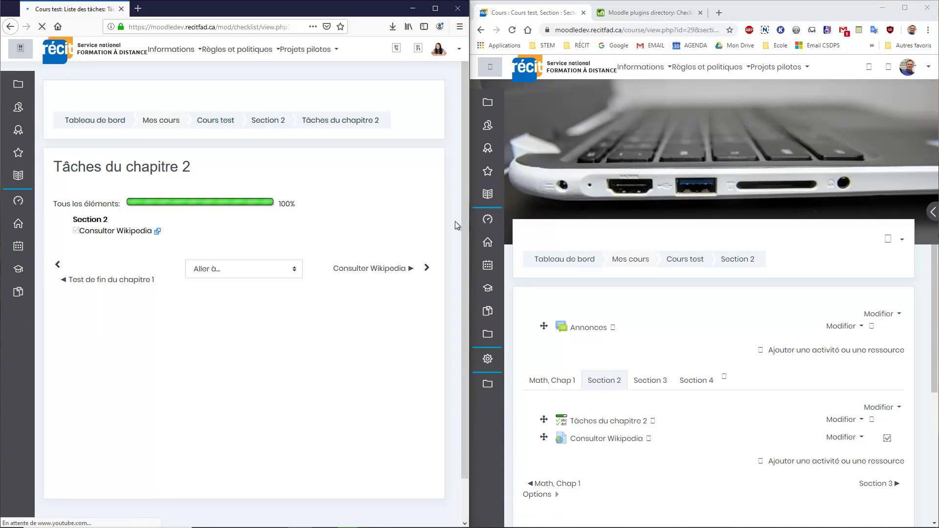
pyautogui.tripleClick(81, 232)
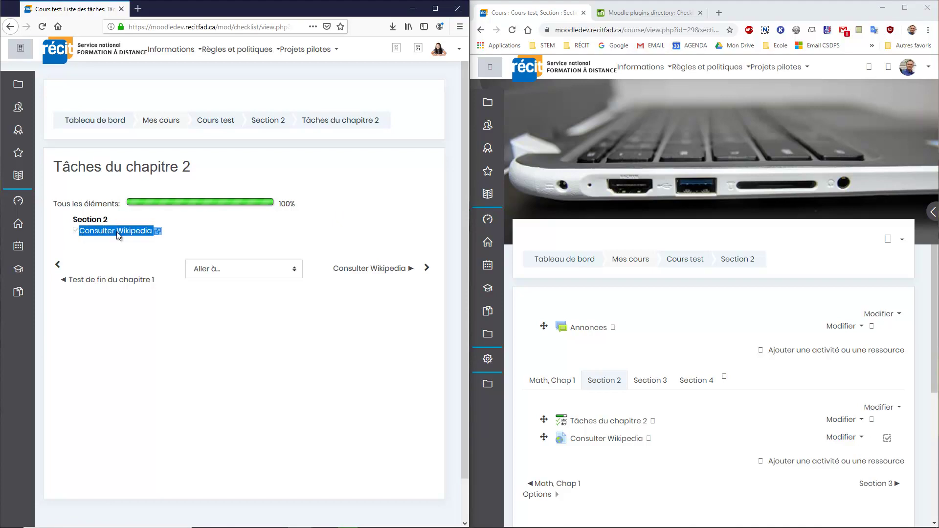
pyautogui.click(269, 123)
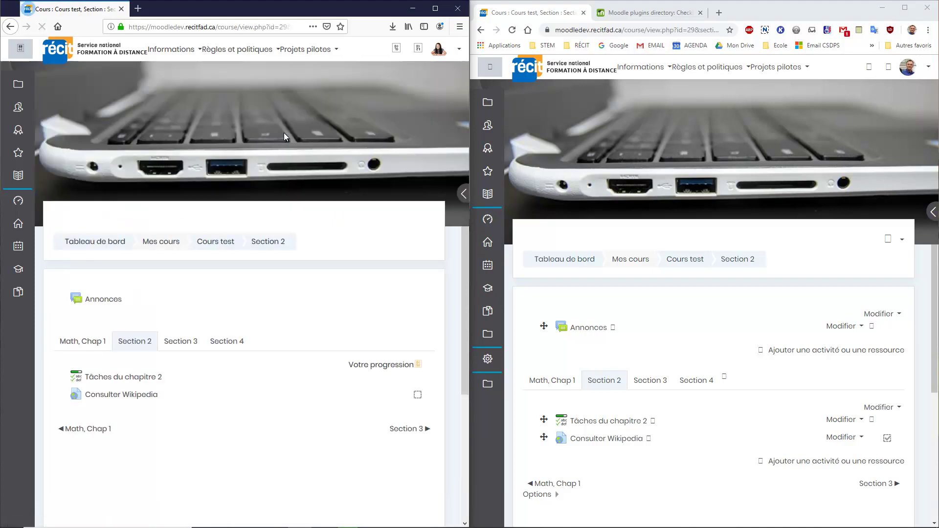